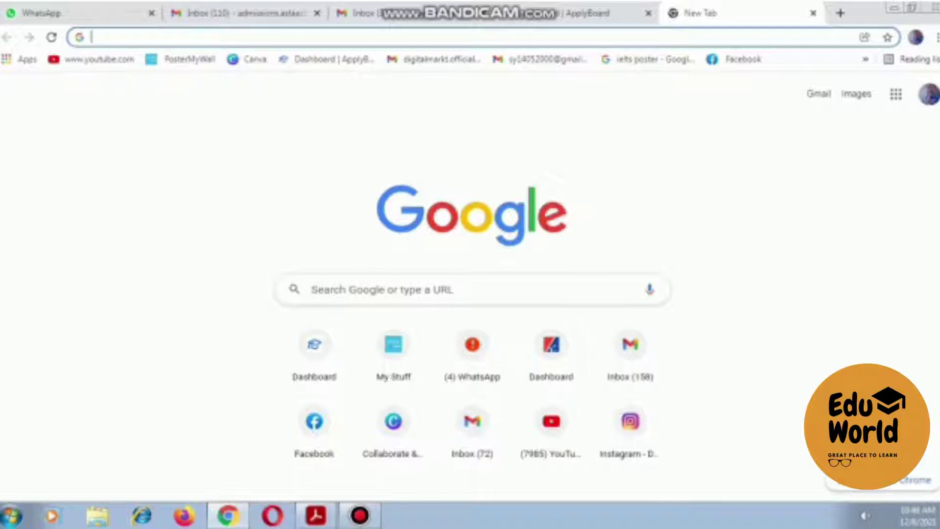
Step: Open the bookmarked Canada.ca page on how to make a request under the Access to Information Act
{"action": "left_click", "coordinate": [937, 37]}
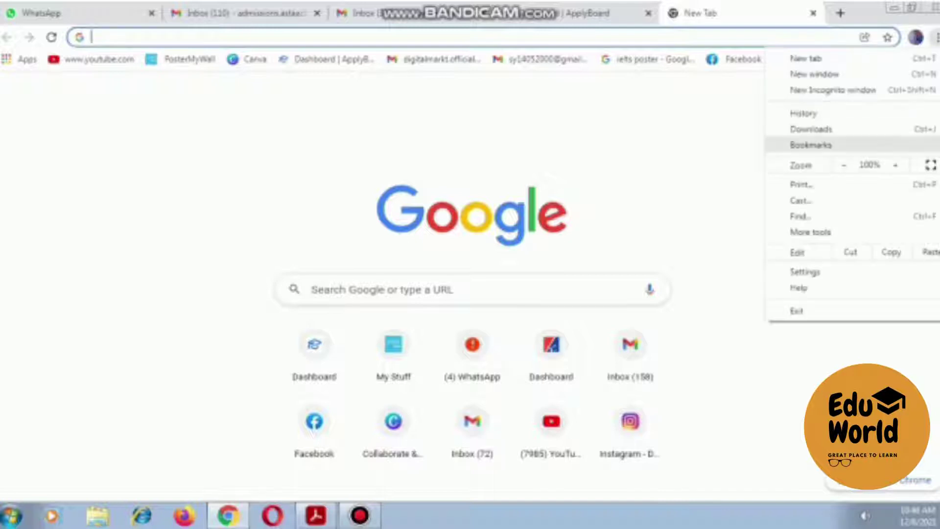
{"action": "mouse_move", "coordinate": [811, 145]}
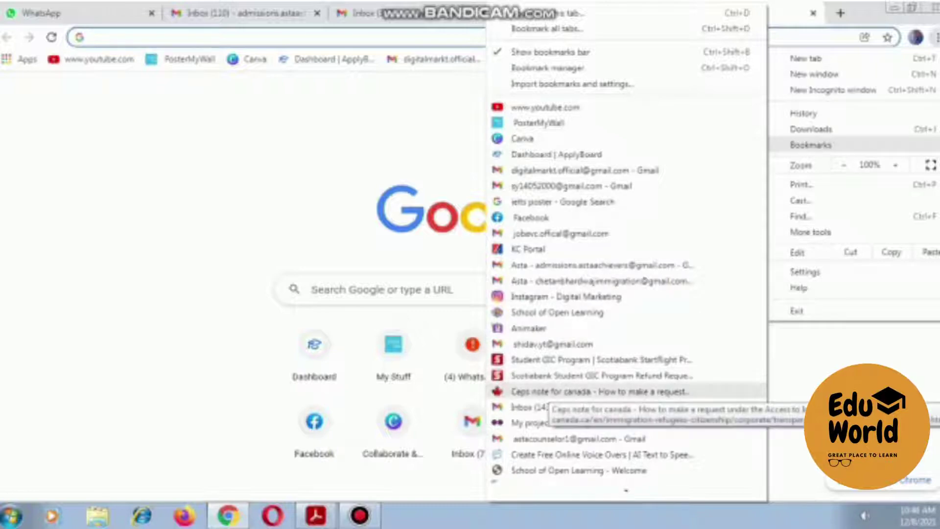
{"action": "left_click", "coordinate": [550, 391]}
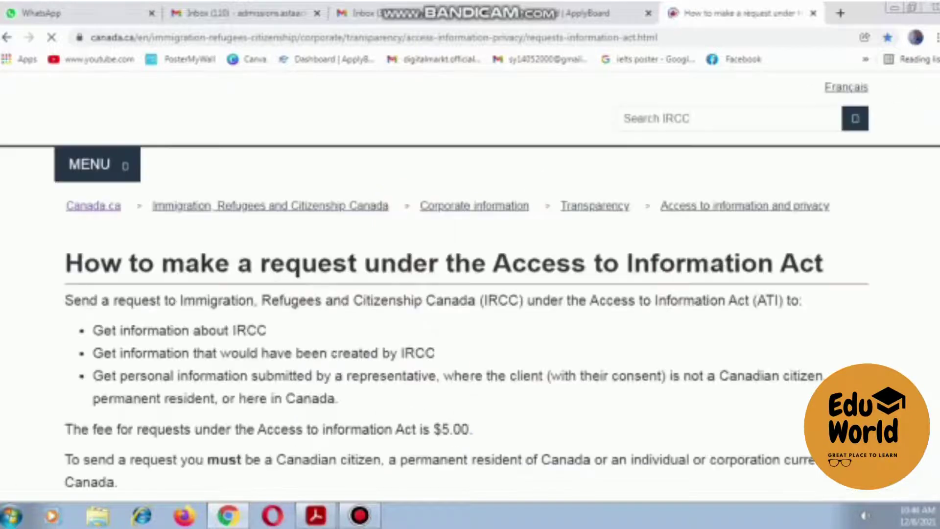
Step: Read through the Access to Information Act request page, covering eligibility, the mail-in instructions and the request fee
{"action": "scroll", "coordinate": [470, 284], "scroll_direction": "down", "scroll_amount": 3}
{"action": "scroll", "coordinate": [470, 284], "scroll_direction": "down", "scroll_amount": 1}
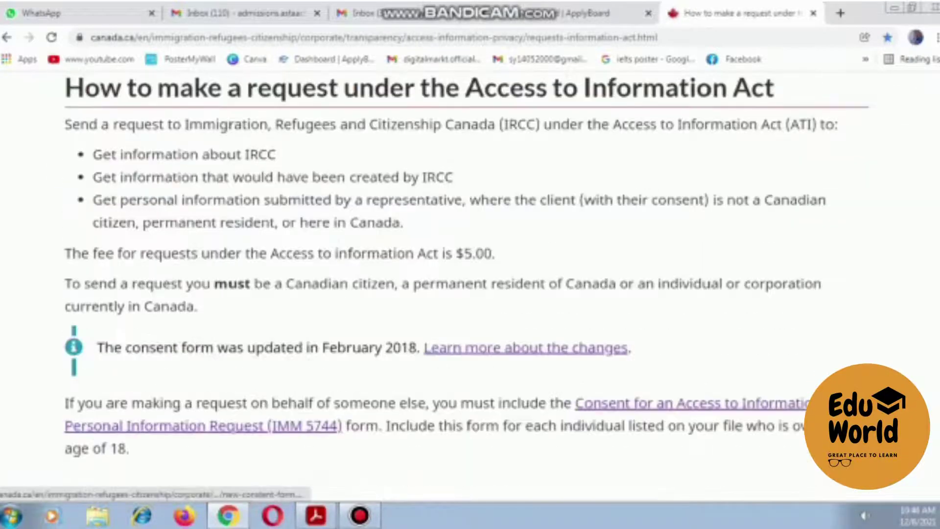
{"action": "scroll", "coordinate": [470, 284], "scroll_direction": "up", "scroll_amount": 4}
{"action": "scroll", "coordinate": [471, 285], "scroll_direction": "down", "scroll_amount": 8}
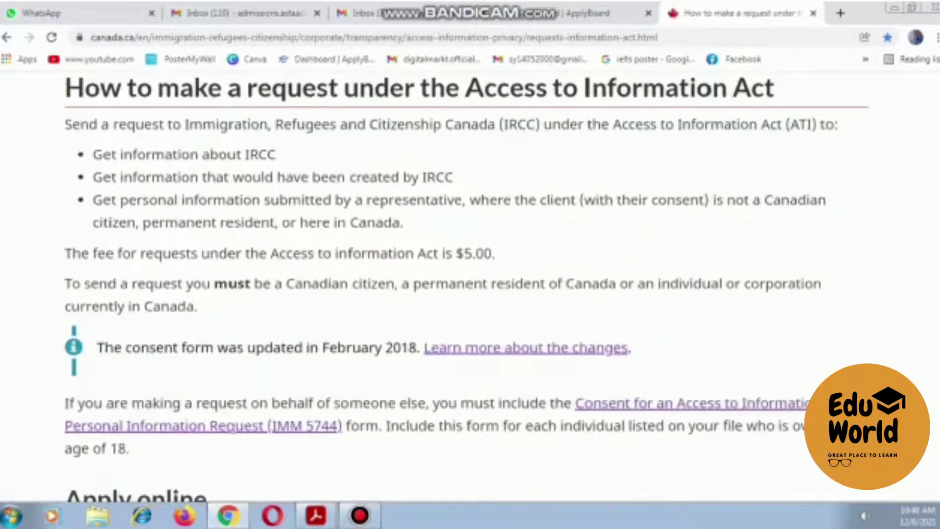
{"action": "scroll", "coordinate": [470, 284], "scroll_direction": "down", "scroll_amount": 18}
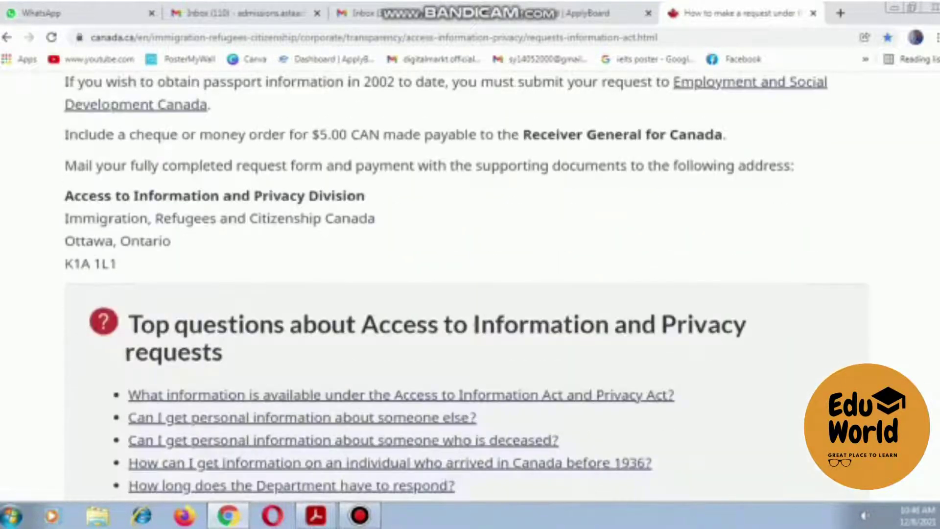
{"action": "scroll", "coordinate": [470, 284], "scroll_direction": "up", "scroll_amount": 20}
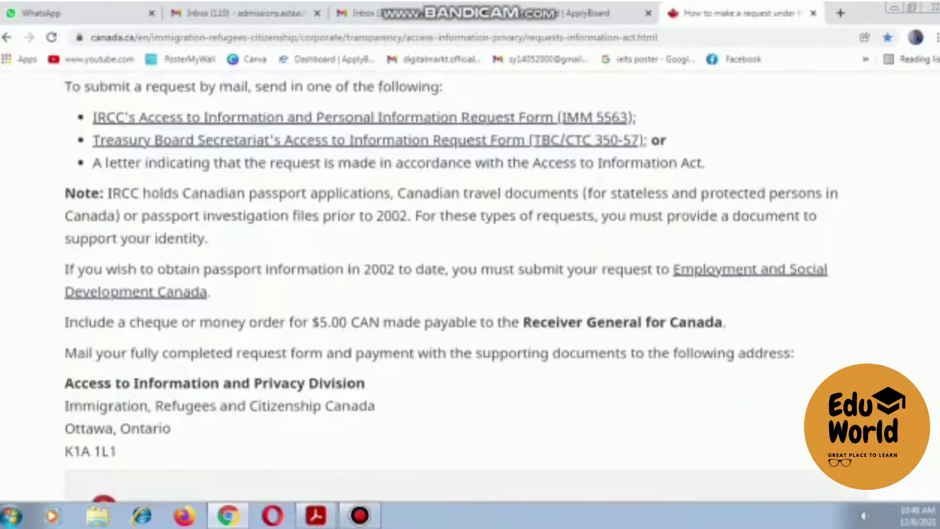
{"action": "scroll", "coordinate": [471, 284], "scroll_direction": "down", "scroll_amount": 2}
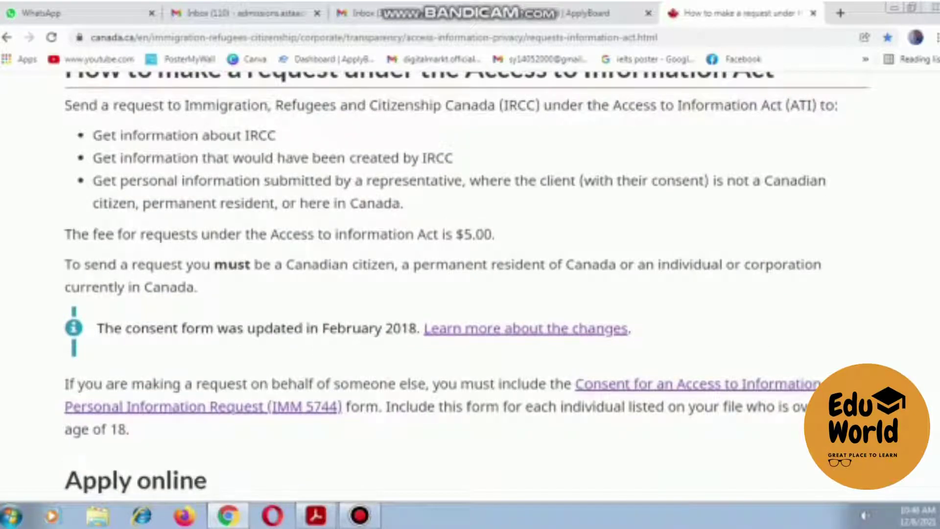
{"action": "left_click_drag", "start_coordinate": [250, 234], "coordinate": [496, 234]}
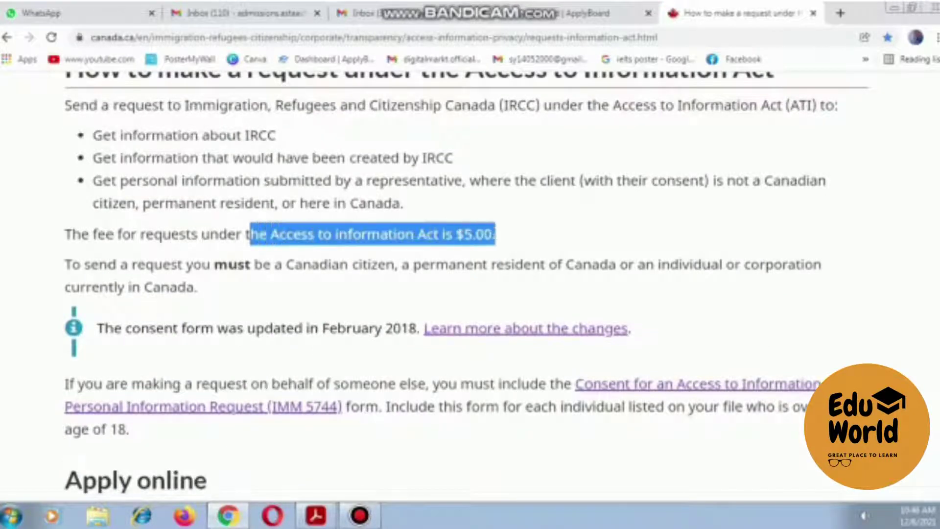
{"action": "left_click", "coordinate": [496, 234]}
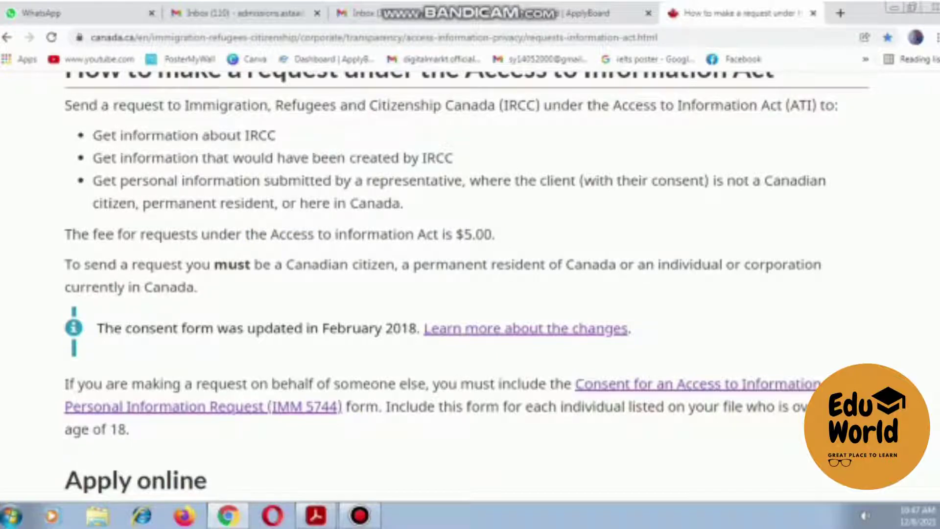
{"action": "double_click", "coordinate": [429, 234]}
{"action": "double_click", "coordinate": [374, 234]}
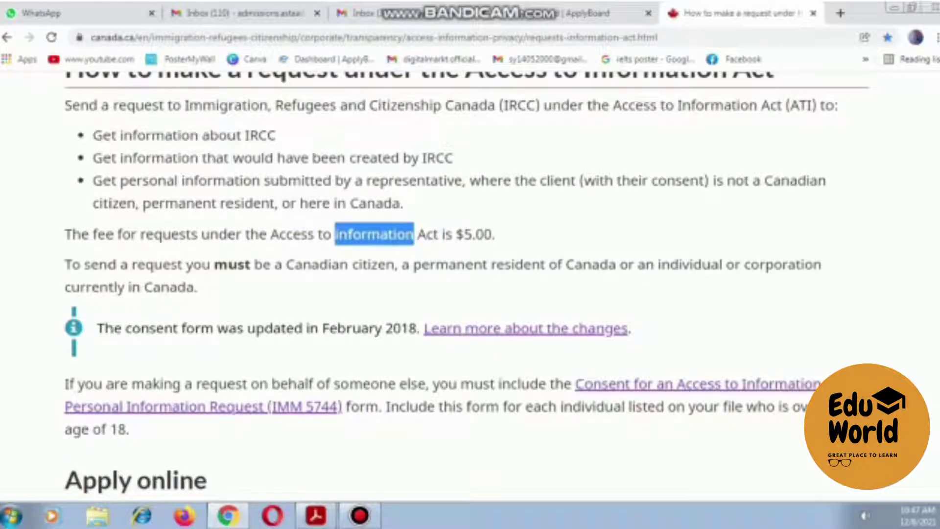
{"action": "left_click_drag", "start_coordinate": [418, 234], "coordinate": [492, 235]}
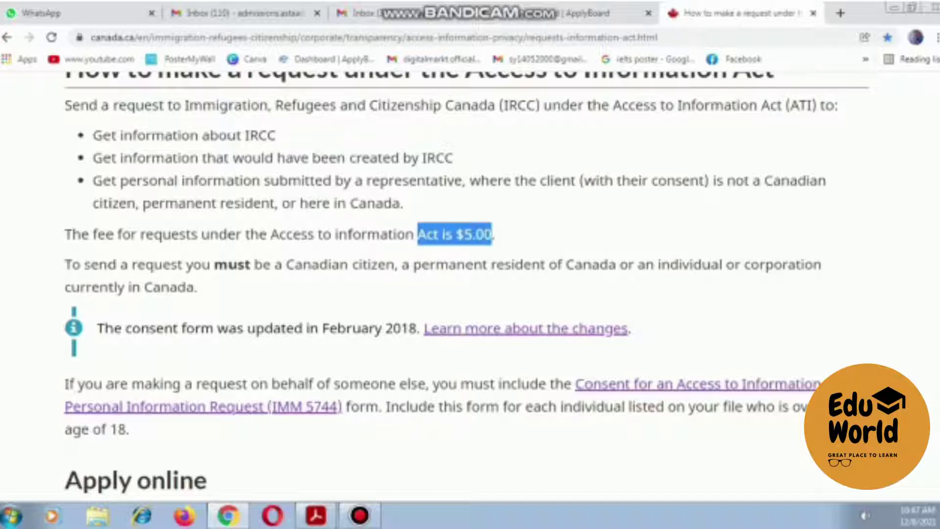
{"action": "left_click", "coordinate": [447, 145]}
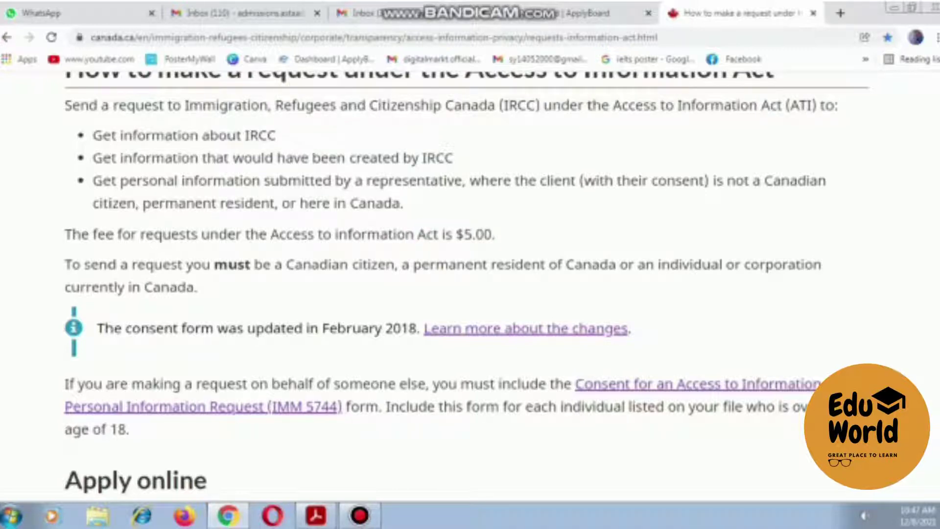
Step: Open the IMM 5744 consent form PDF from its Canada.ca page and look over its sections
{"action": "scroll", "coordinate": [470, 289], "scroll_direction": "down", "scroll_amount": 2}
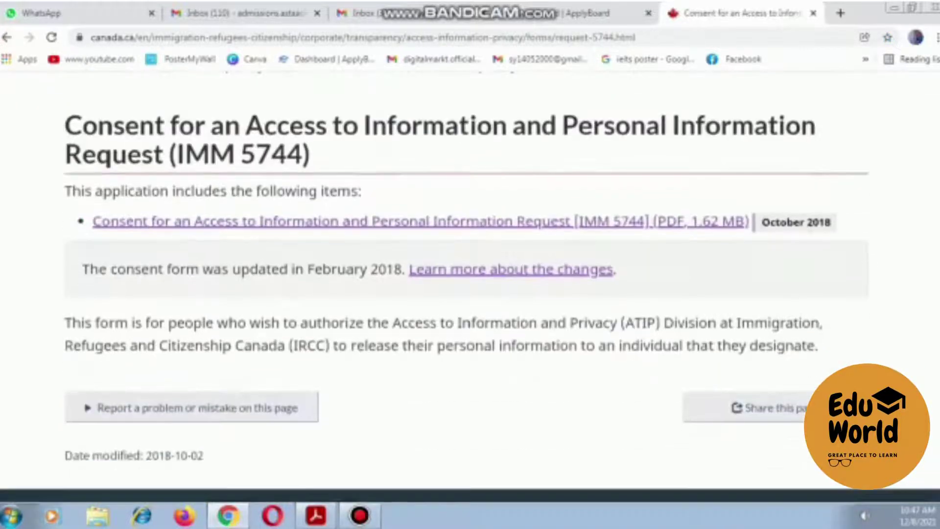
{"action": "scroll", "coordinate": [470, 289], "scroll_direction": "up", "scroll_amount": 2}
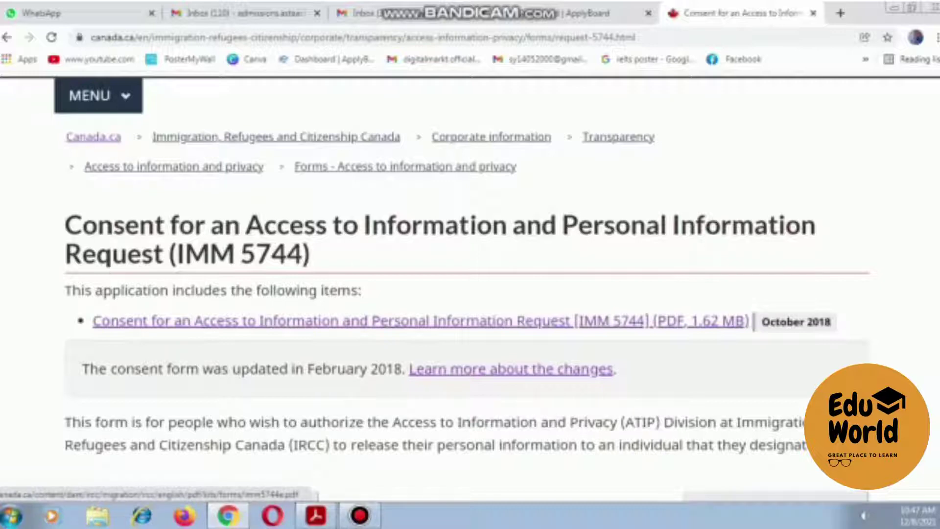
{"action": "left_click", "coordinate": [420, 320]}
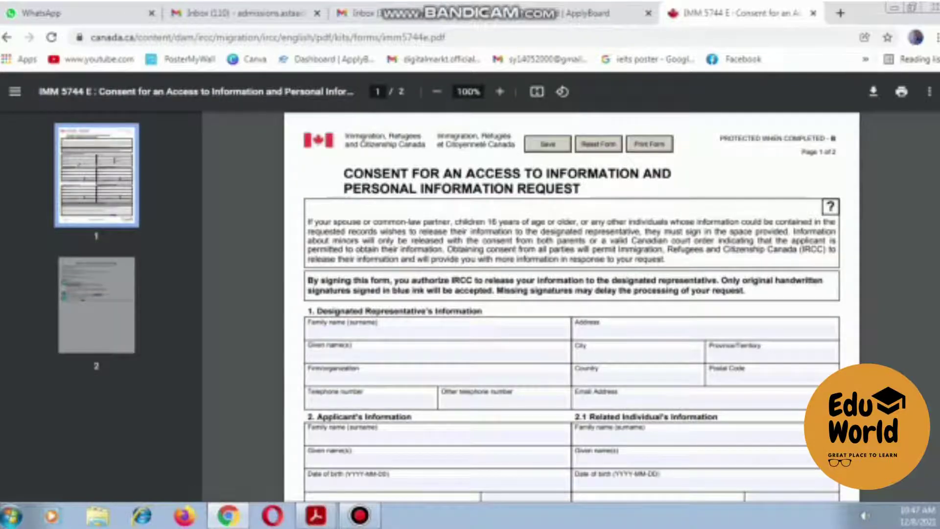
{"action": "scroll", "coordinate": [572, 306], "scroll_direction": "down", "scroll_amount": 7}
{"action": "scroll", "coordinate": [572, 306], "scroll_direction": "up", "scroll_amount": 3}
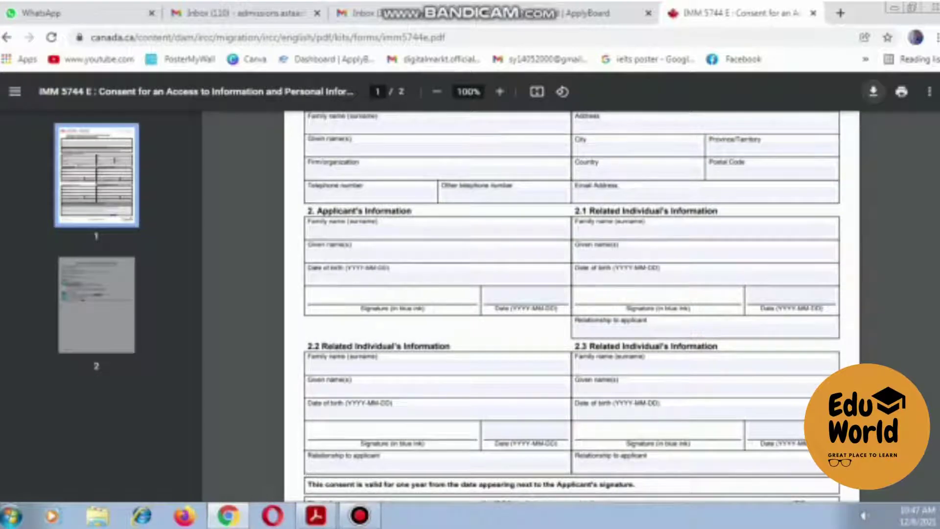
Step: Save the consent form PDF to the Desktop as imm5744e
{"action": "key", "text": "ctrl+s"}
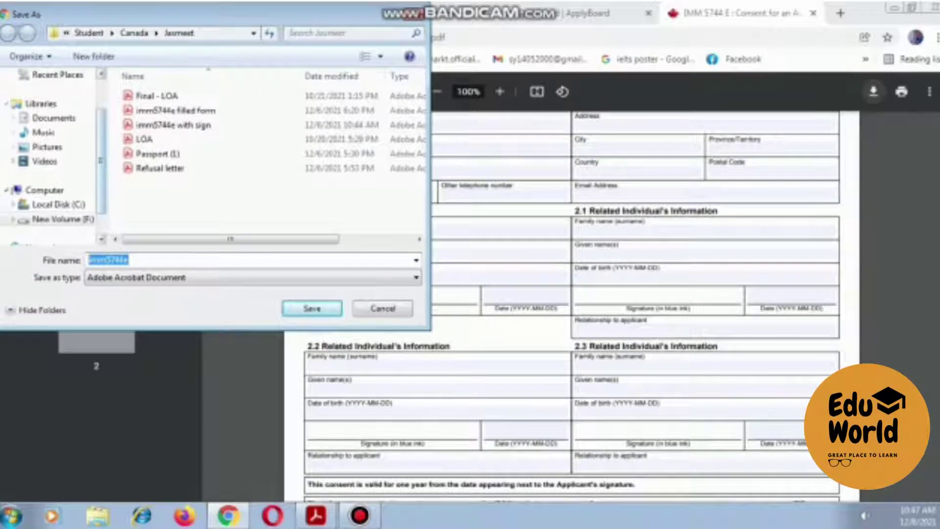
{"action": "left_click", "coordinate": [101, 94]}
{"action": "left_click", "coordinate": [47, 95]}
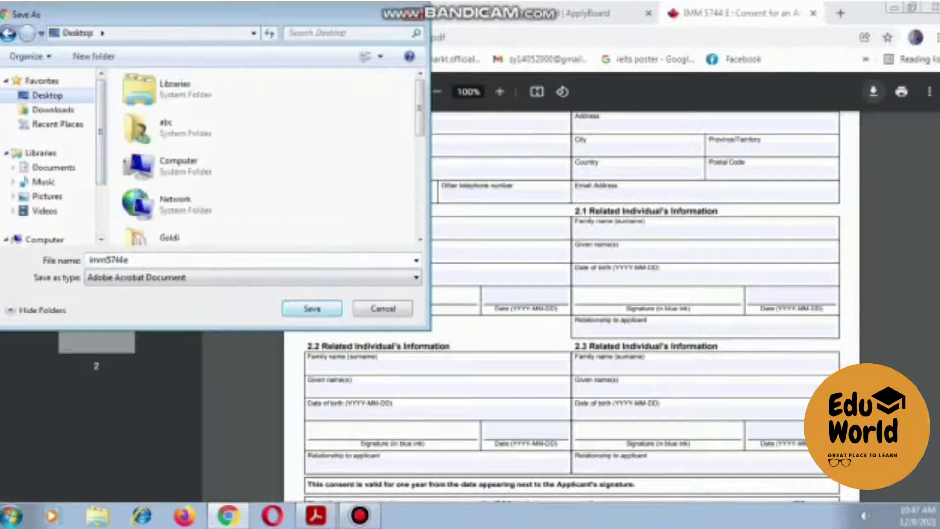
{"action": "key", "text": "Return"}
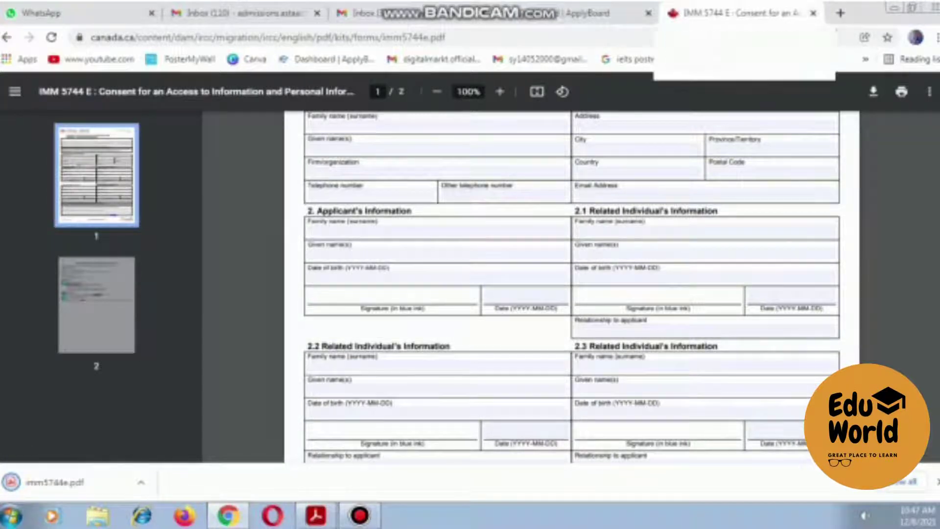
Step: Return from the consent form to the request instructions page and start the online application in English
{"action": "scroll", "coordinate": [572, 287], "scroll_direction": "up", "scroll_amount": 3}
{"action": "scroll", "coordinate": [571, 287], "scroll_direction": "up", "scroll_amount": 2}
{"action": "scroll", "coordinate": [572, 287], "scroll_direction": "down", "scroll_amount": 3}
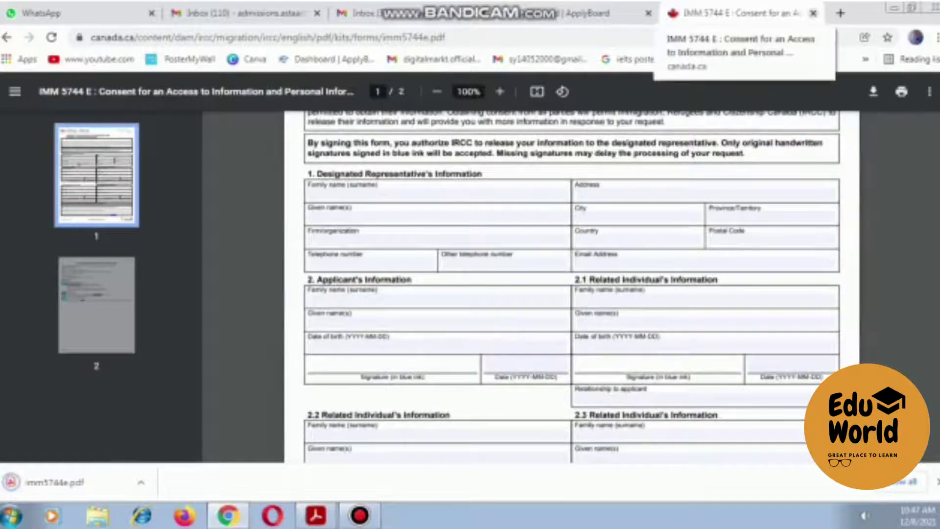
{"action": "left_click", "coordinate": [813, 14]}
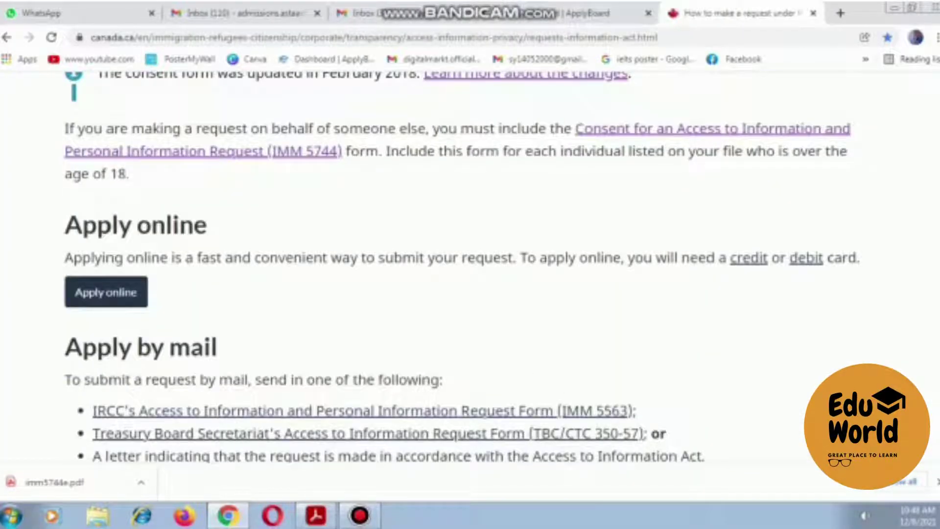
{"action": "left_click", "coordinate": [106, 292]}
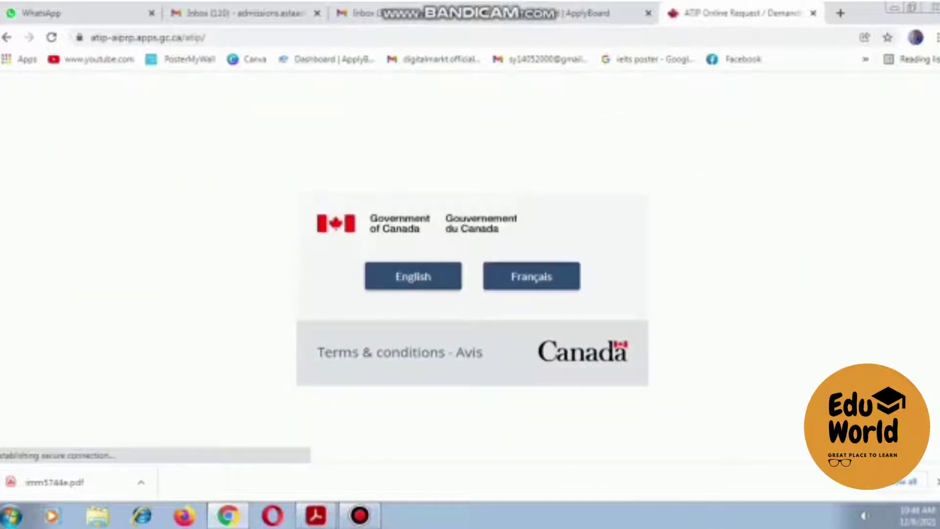
{"action": "left_click", "coordinate": [413, 277]}
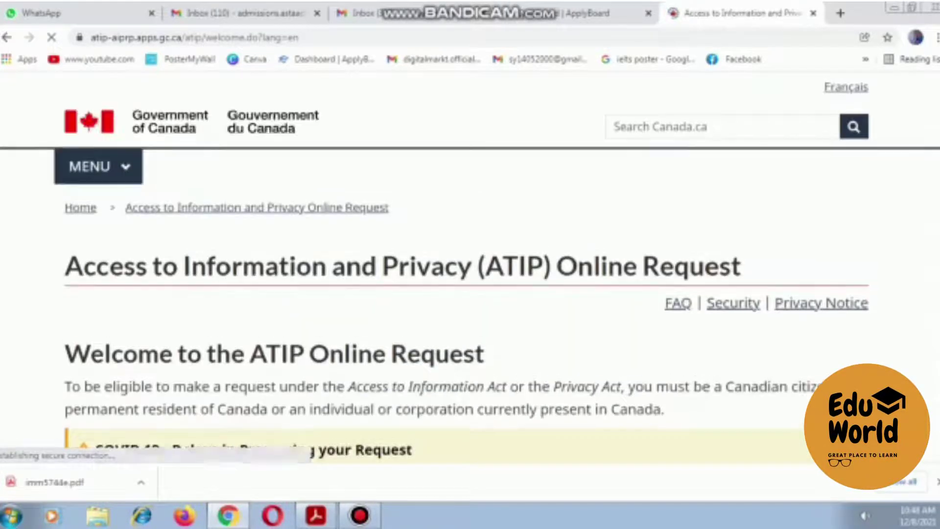
Step: Proceed from the ATIP Online Request welcome page to the Privacy Notice
{"action": "scroll", "coordinate": [471, 289], "scroll_direction": "down", "scroll_amount": 4}
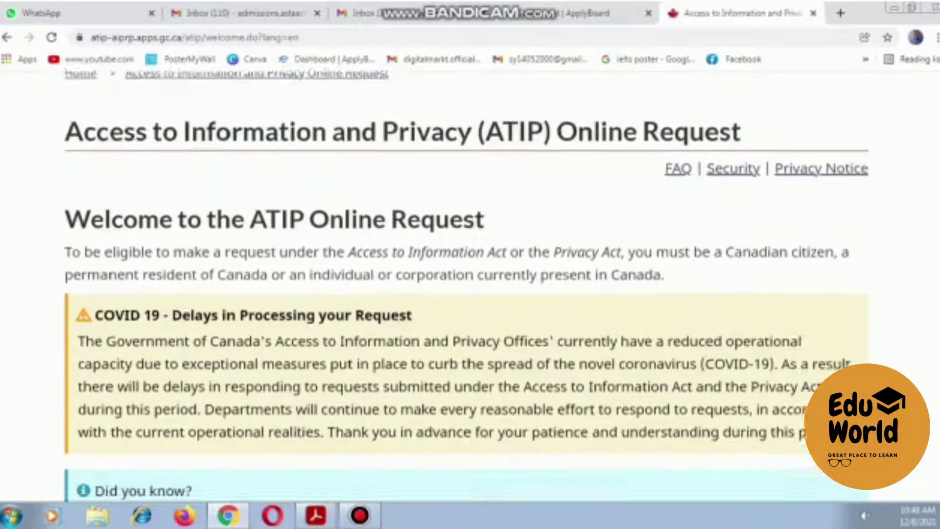
{"action": "scroll", "coordinate": [470, 289], "scroll_direction": "down", "scroll_amount": 20}
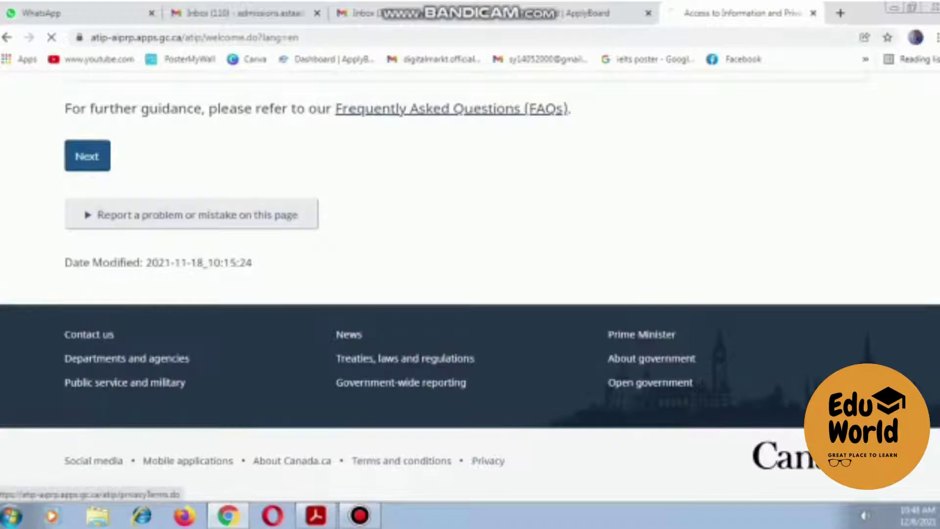
{"action": "left_click", "coordinate": [88, 156]}
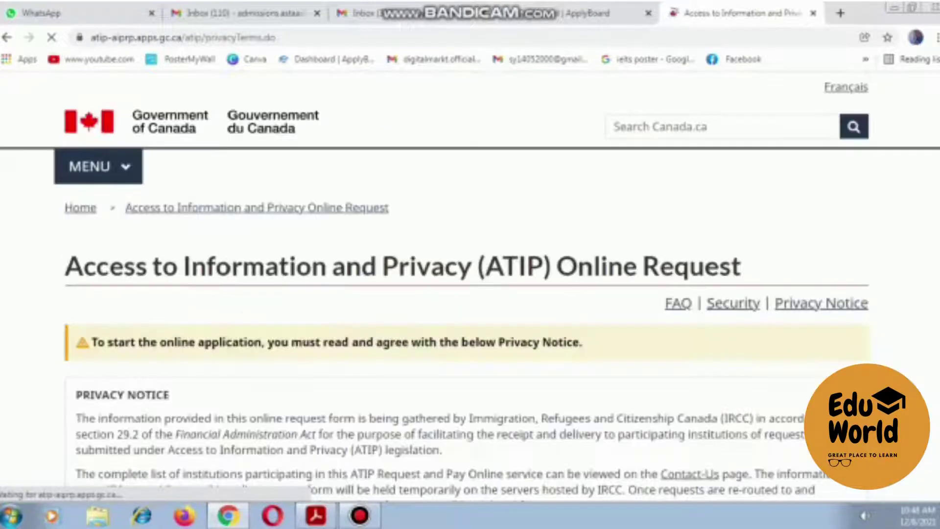
Step: Agree with the Privacy Notice and continue to the Requester Information form
{"action": "scroll", "coordinate": [470, 288], "scroll_direction": "down", "scroll_amount": 15}
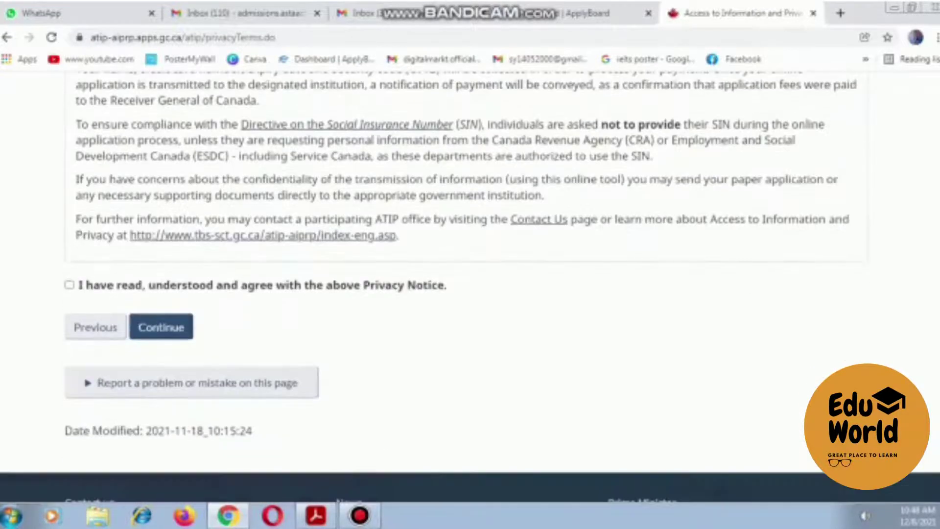
{"action": "left_click", "coordinate": [69, 285]}
{"action": "scroll", "coordinate": [470, 288], "scroll_direction": "up", "scroll_amount": 15}
{"action": "scroll", "coordinate": [470, 288], "scroll_direction": "down", "scroll_amount": 3}
{"action": "scroll", "coordinate": [470, 288], "scroll_direction": "down", "scroll_amount": 7}
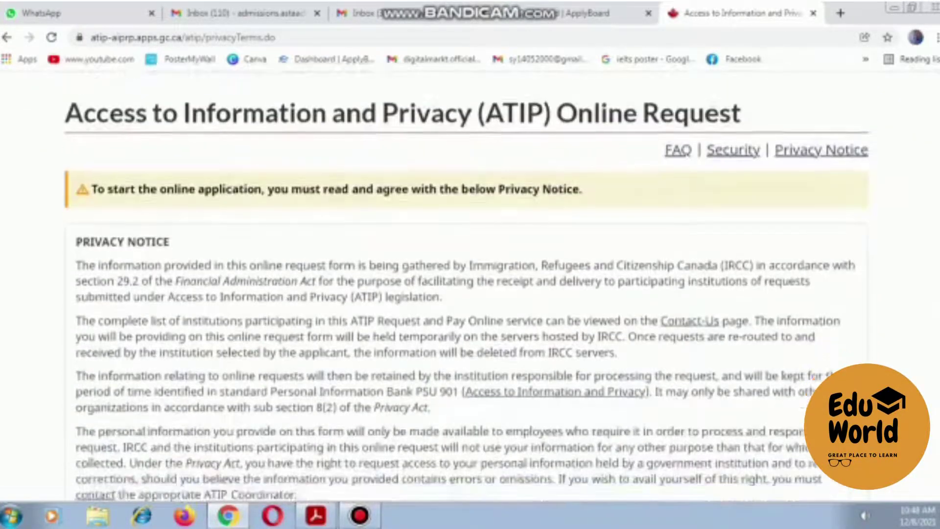
{"action": "scroll", "coordinate": [289, 458], "scroll_direction": "down", "scroll_amount": 1}
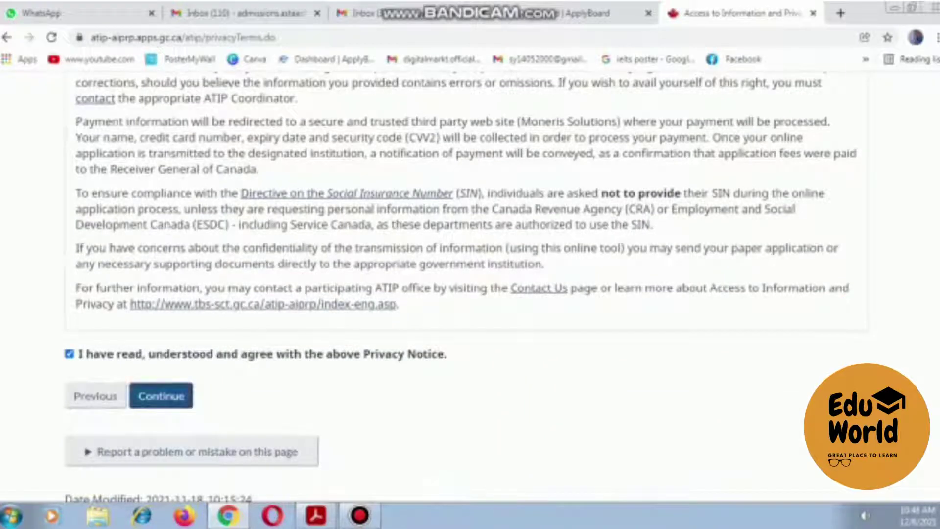
{"action": "left_click", "coordinate": [162, 396]}
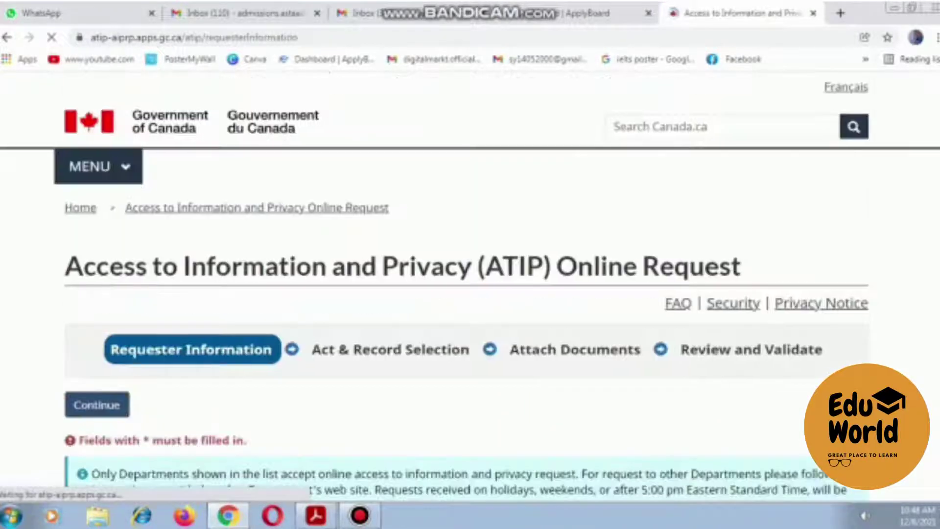
Step: Look over the fields of the Requester Information form, from the department selection to the preferred way of receiving records
{"action": "scroll", "coordinate": [492, 203], "scroll_direction": "down", "scroll_amount": 15}
{"action": "scroll", "coordinate": [294, 289], "scroll_direction": "down", "scroll_amount": 10}
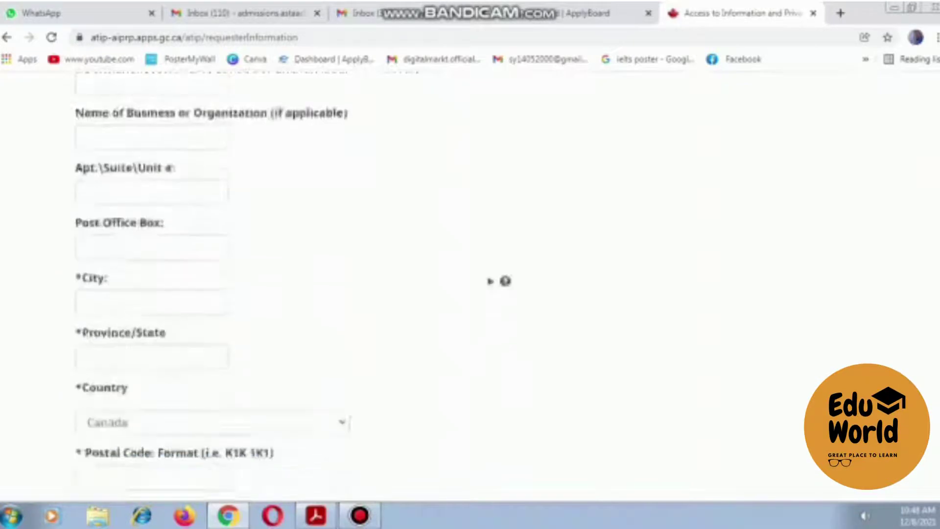
{"action": "scroll", "coordinate": [471, 289], "scroll_direction": "down", "scroll_amount": 5}
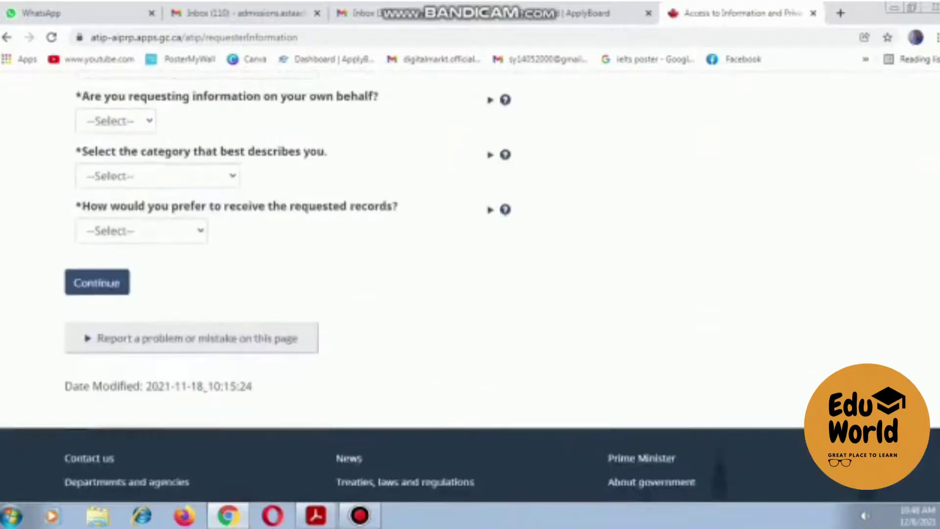
{"action": "scroll", "coordinate": [471, 289], "scroll_direction": "up", "scroll_amount": 20}
{"action": "scroll", "coordinate": [466, 286], "scroll_direction": "up", "scroll_amount": 5}
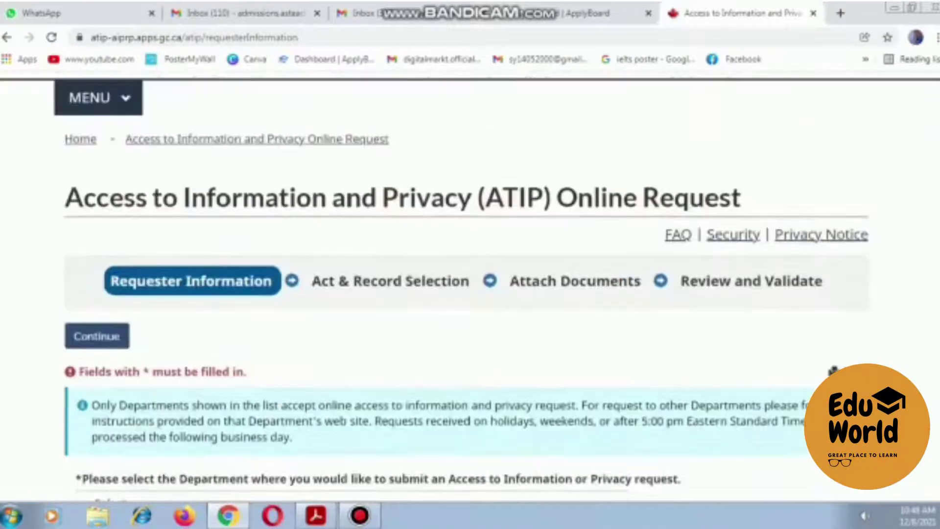
{"action": "scroll", "coordinate": [466, 287], "scroll_direction": "down", "scroll_amount": 2}
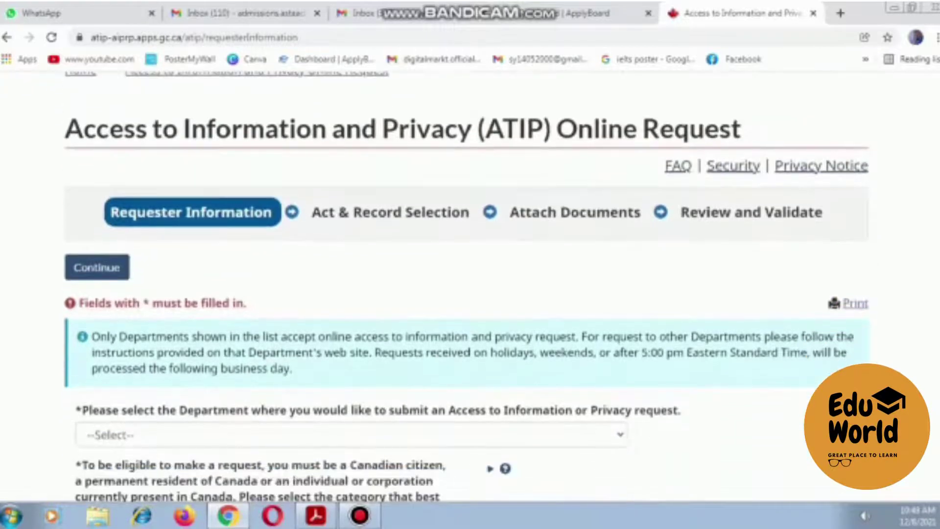
Step: Choose Immigration, Refugees and Citizenship Canada as the department and agree to having read and understood its preliminary steps
{"action": "scroll", "coordinate": [466, 287], "scroll_direction": "down", "scroll_amount": 3}
{"action": "left_click", "coordinate": [343, 298]}
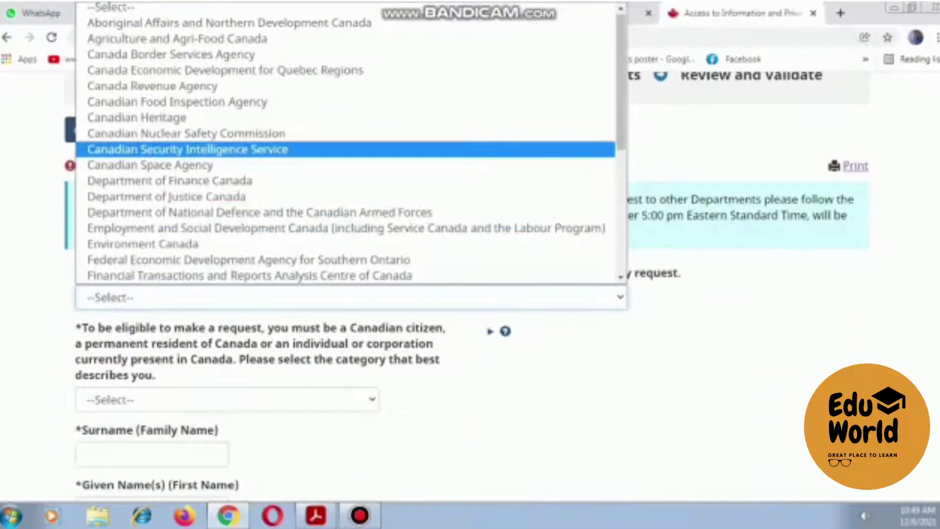
{"action": "scroll", "coordinate": [343, 150], "scroll_direction": "down", "scroll_amount": 5}
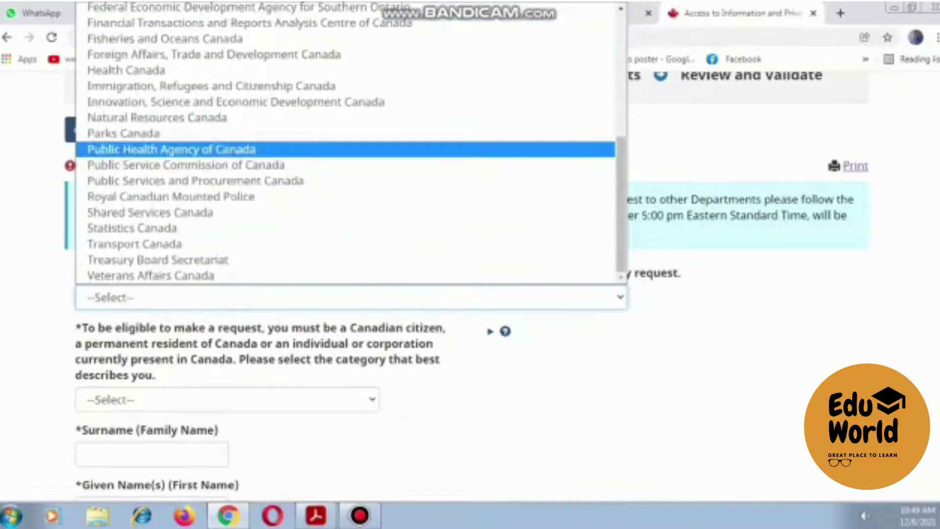
{"action": "scroll", "coordinate": [343, 149], "scroll_direction": "up", "scroll_amount": 3}
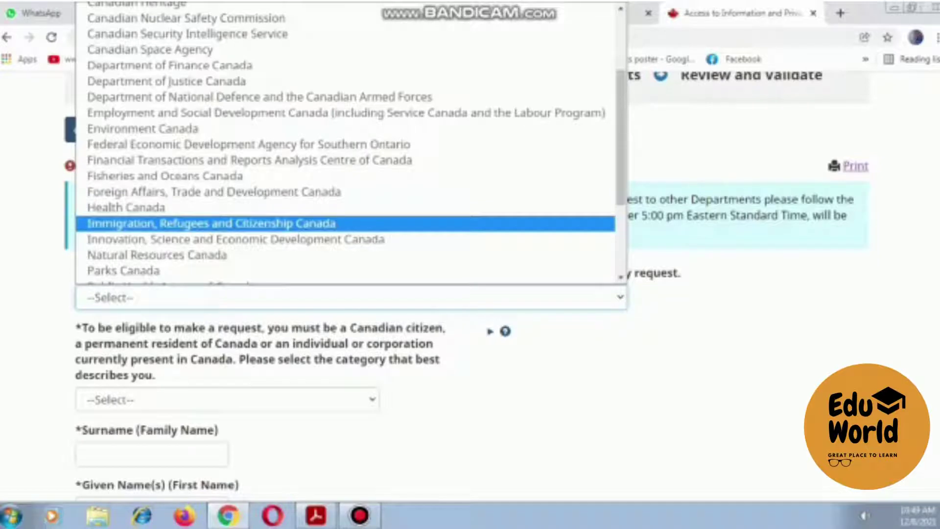
{"action": "left_click", "coordinate": [211, 223]}
{"action": "scroll", "coordinate": [470, 245], "scroll_direction": "down", "scroll_amount": 1}
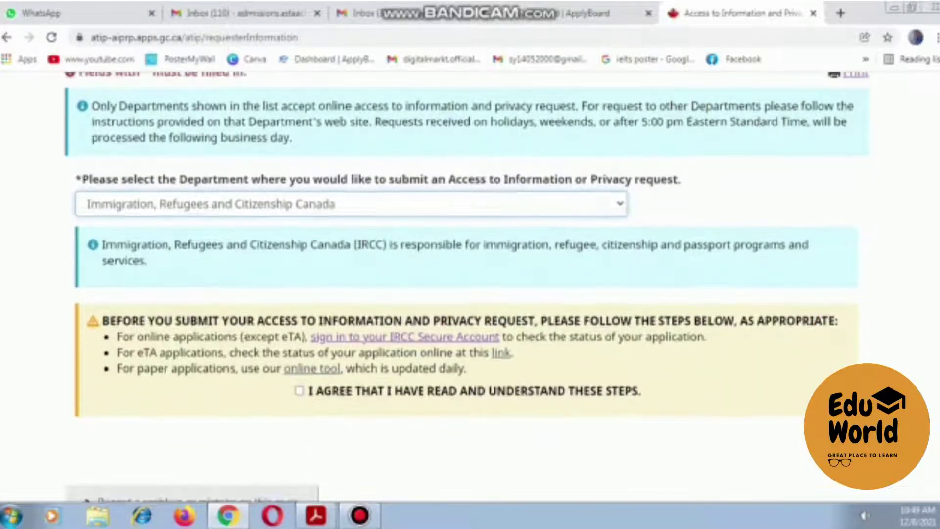
{"action": "left_click", "coordinate": [299, 391]}
Step: Look through the remaining requester fields, from the eligibility category and address to the e-mail and record delivery questions
{"action": "scroll", "coordinate": [470, 286], "scroll_direction": "down", "scroll_amount": 3}
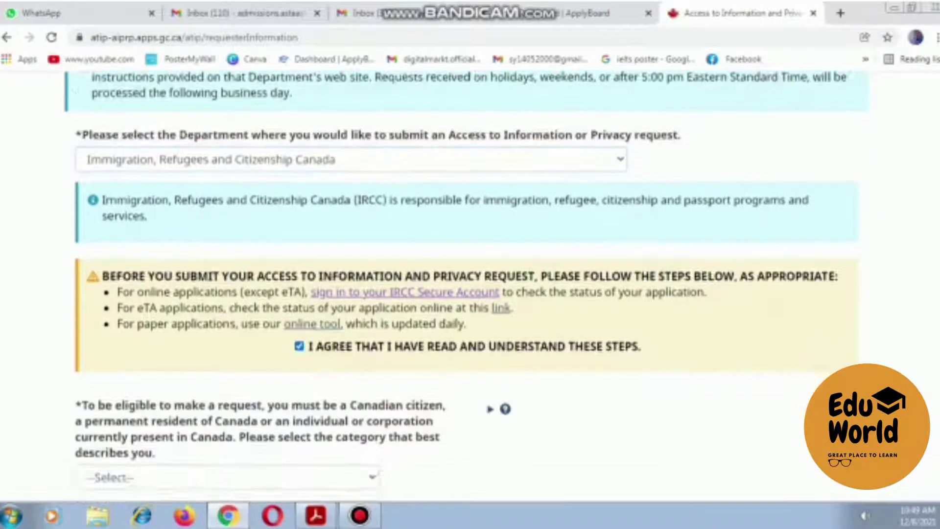
{"action": "scroll", "coordinate": [471, 286], "scroll_direction": "down", "scroll_amount": 2}
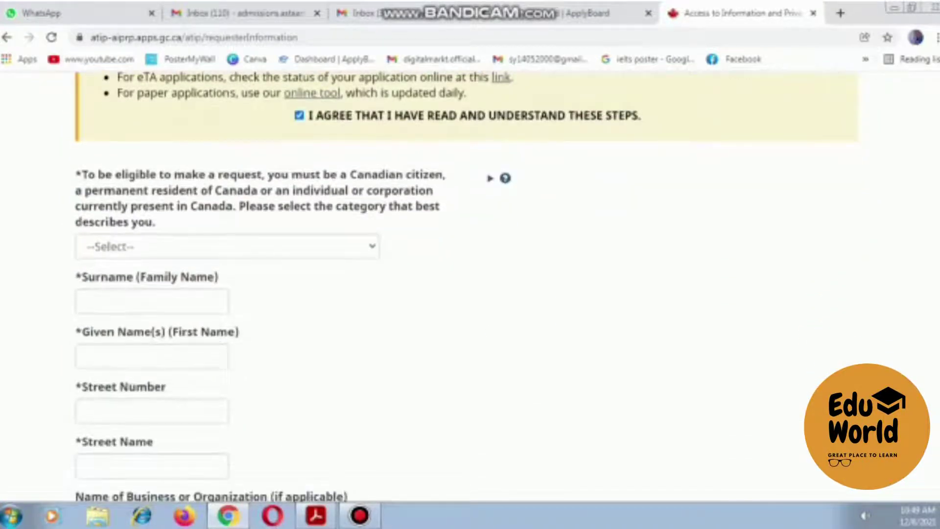
{"action": "scroll", "coordinate": [470, 287], "scroll_direction": "down", "scroll_amount": 5}
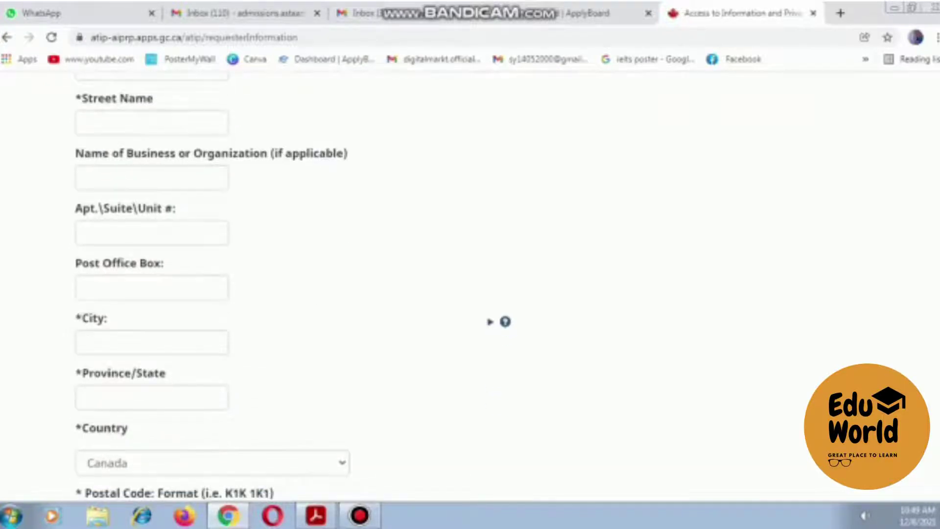
{"action": "scroll", "coordinate": [470, 286], "scroll_direction": "down", "scroll_amount": 4}
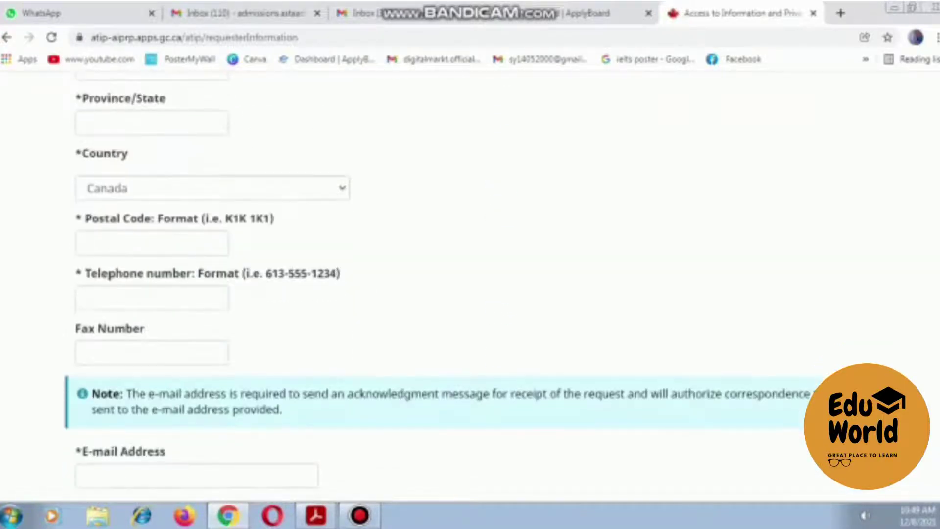
{"action": "scroll", "coordinate": [470, 287], "scroll_direction": "down", "scroll_amount": 2}
{"action": "scroll", "coordinate": [470, 286], "scroll_direction": "down", "scroll_amount": 5}
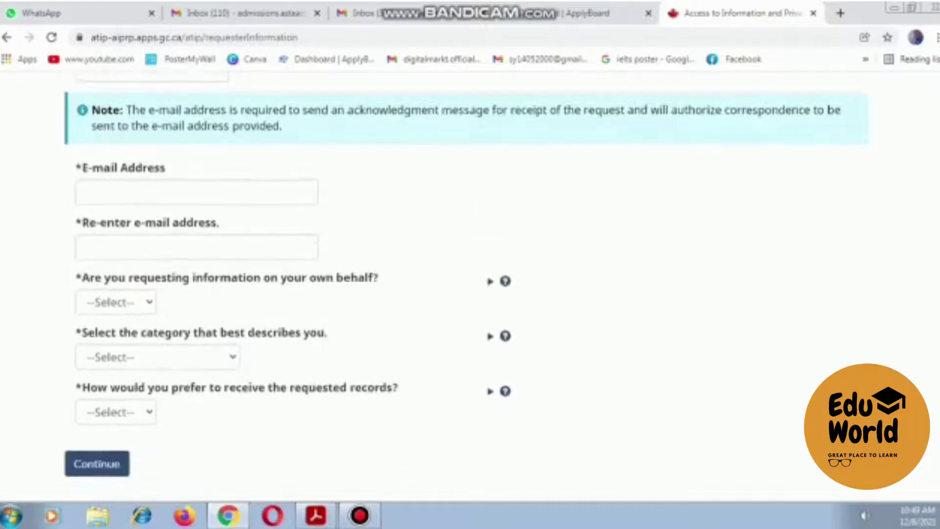
{"action": "scroll", "coordinate": [470, 287], "scroll_direction": "up", "scroll_amount": 3}
{"action": "scroll", "coordinate": [470, 286], "scroll_direction": "up", "scroll_amount": 14}
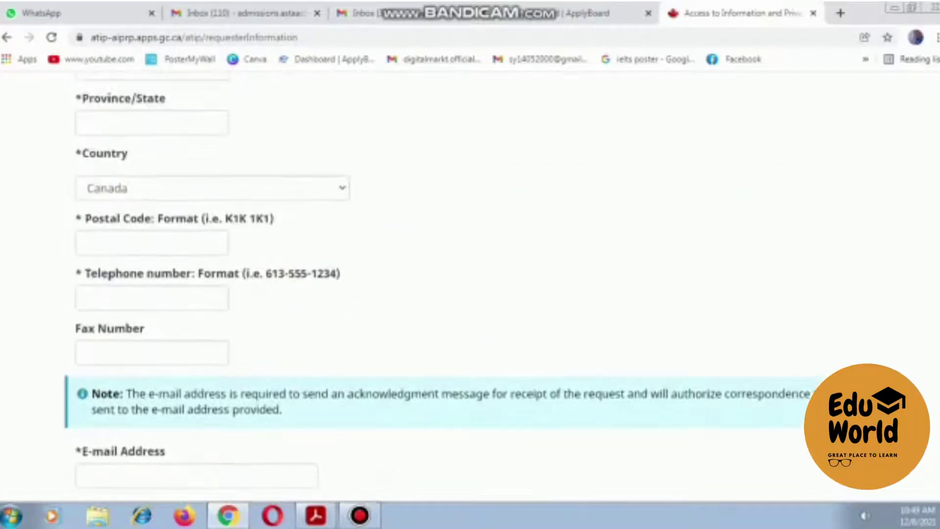
{"action": "scroll", "coordinate": [470, 286], "scroll_direction": "up", "scroll_amount": 1}
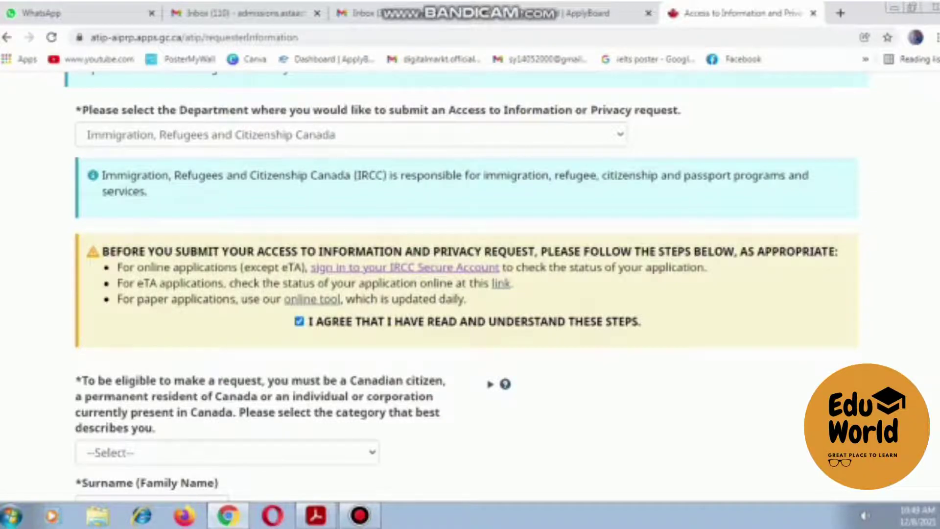
Step: Set the requester's eligibility category to Individual/corporation currently present in Canada
{"action": "scroll", "coordinate": [466, 287], "scroll_direction": "down", "scroll_amount": 3}
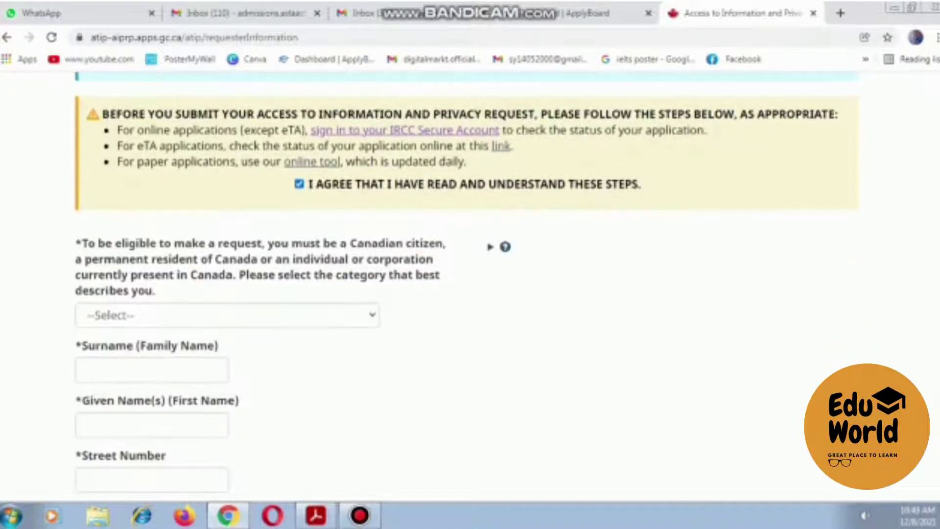
{"action": "left_click", "coordinate": [226, 315]}
{"action": "key", "text": "Down"}
{"action": "key", "text": "Down"}
{"action": "key", "text": "Down"}
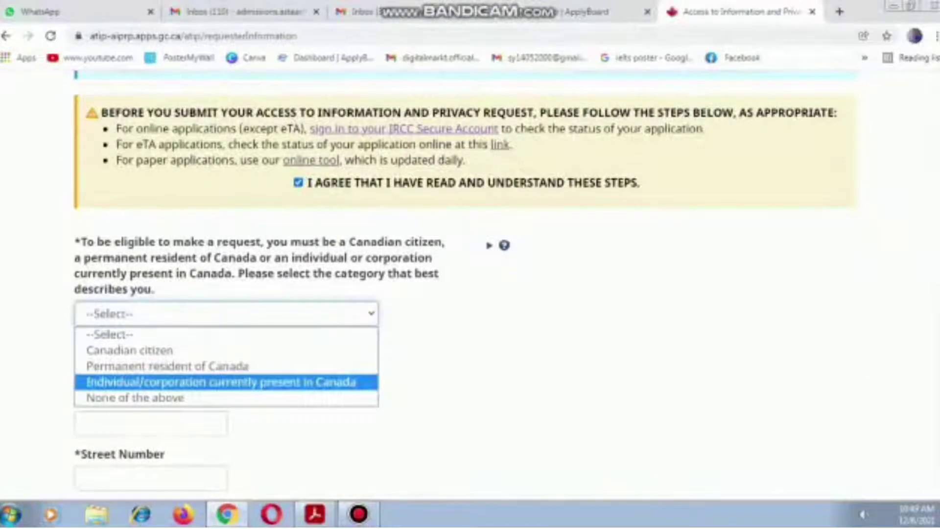
{"action": "key", "text": "Down"}
{"action": "key", "text": "Up"}
{"action": "key", "text": "Return"}
Step: Fill in the requester's surname, given name and address on the Requester Information form
{"action": "scroll", "coordinate": [470, 284], "scroll_direction": "down", "scroll_amount": 1}
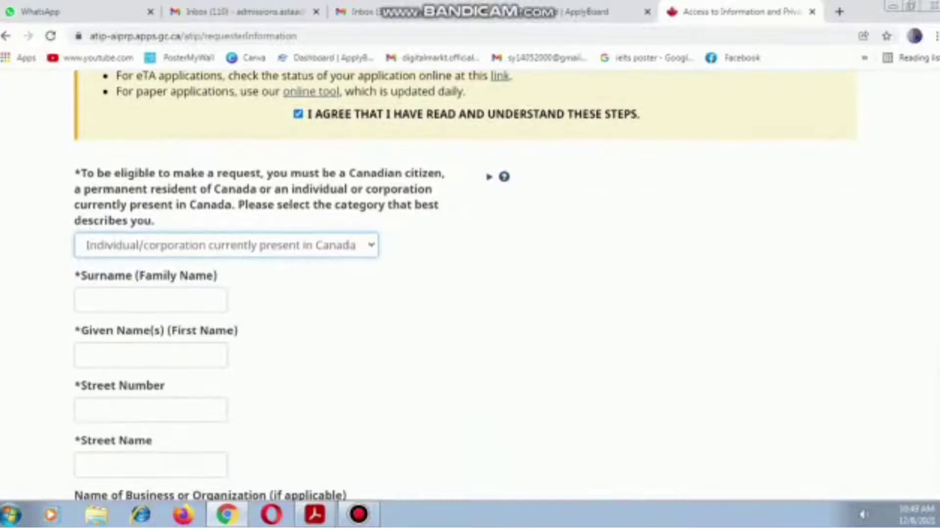
{"action": "key", "text": "Tab"}
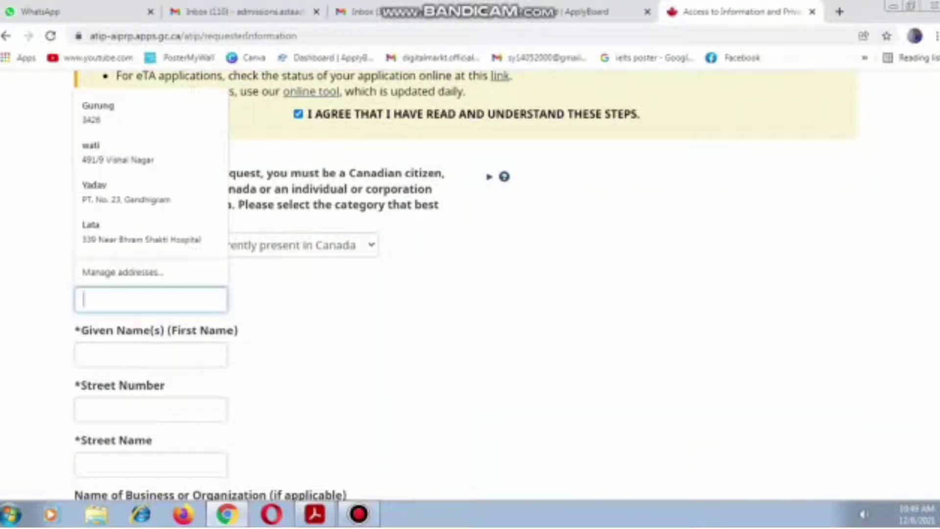
{"action": "left_click", "coordinate": [84, 354]}
{"action": "key", "text": "Escape"}
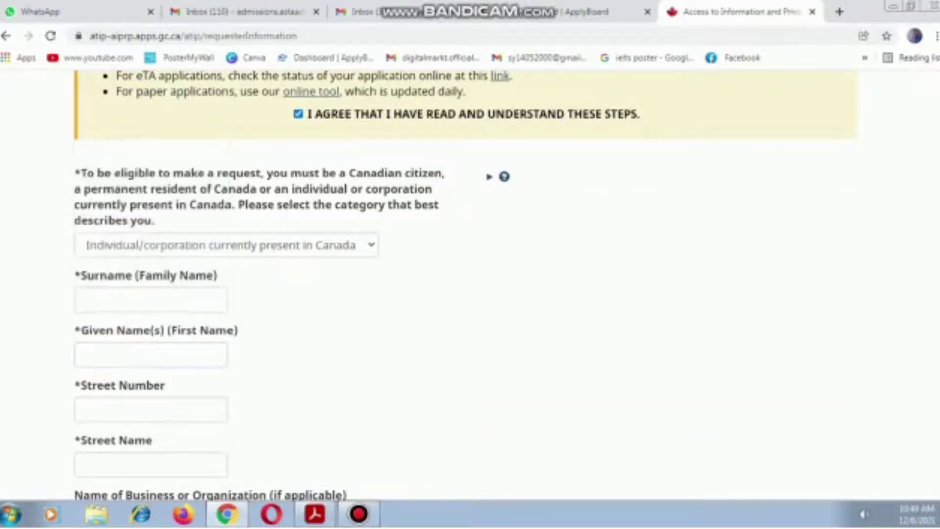
{"action": "left_click", "coordinate": [84, 300]}
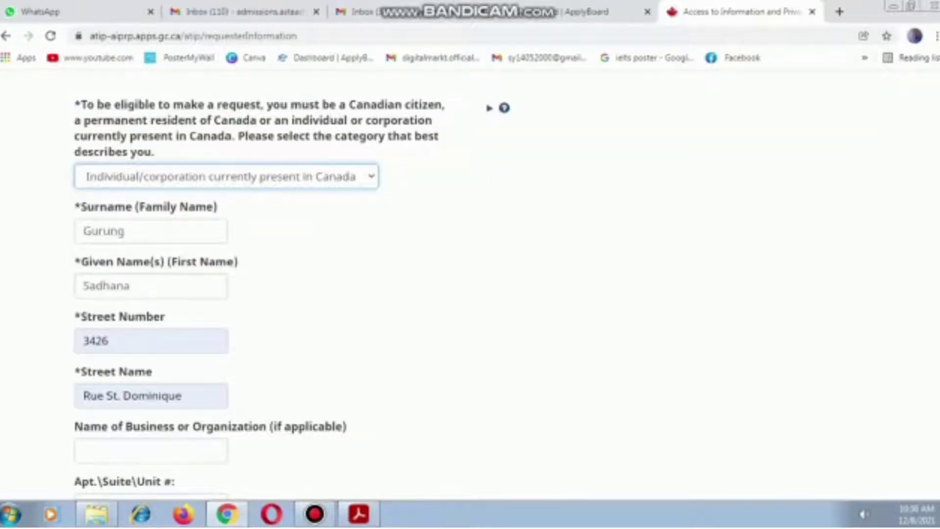
Step: Review the completed requester details, including the address, telephone, e-mail, own-behalf, deceased-individual and category answers
{"action": "scroll", "coordinate": [471, 284], "scroll_direction": "down", "scroll_amount": 2}
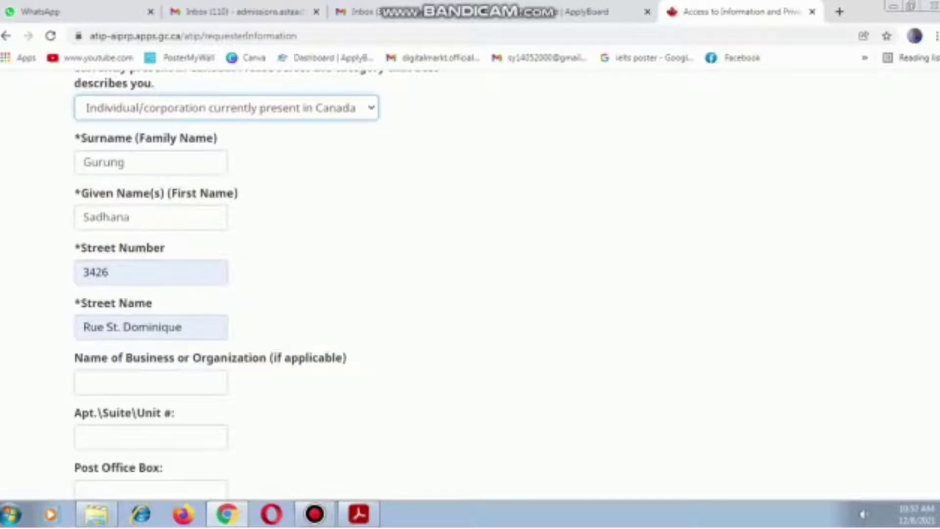
{"action": "scroll", "coordinate": [489, 457], "scroll_direction": "down", "scroll_amount": 2}
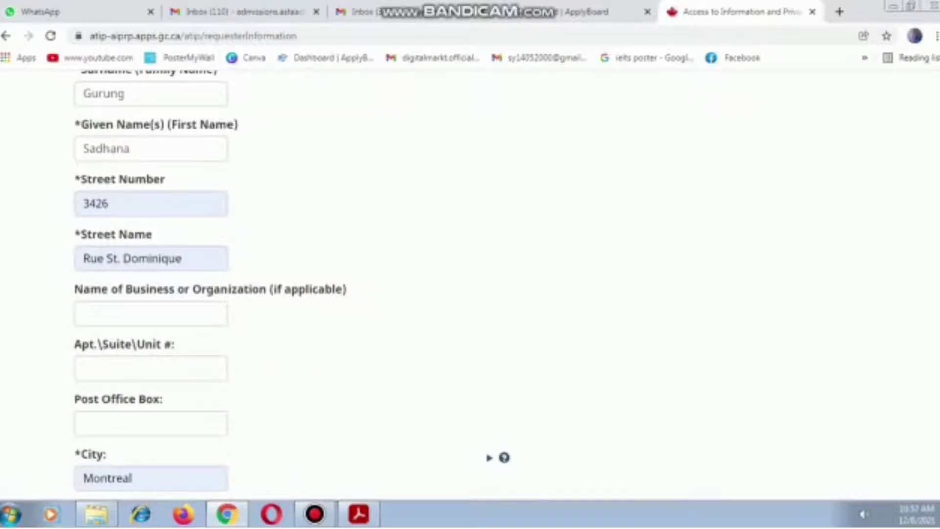
{"action": "scroll", "coordinate": [293, 284], "scroll_direction": "down", "scroll_amount": 2}
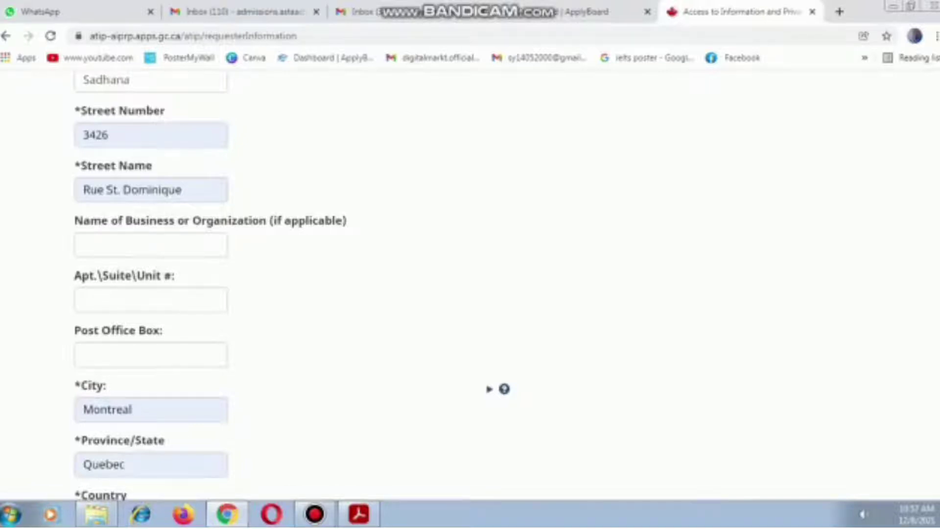
{"action": "scroll", "coordinate": [293, 284], "scroll_direction": "down", "scroll_amount": 4}
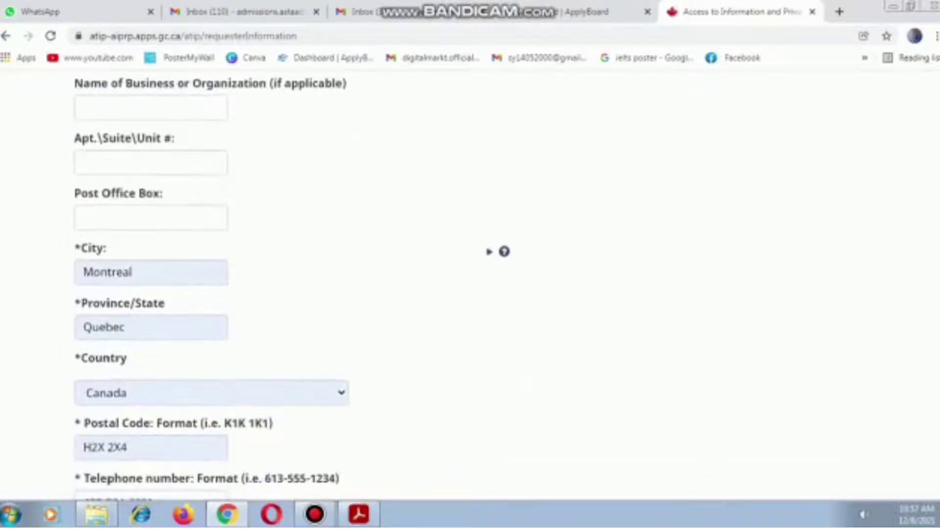
{"action": "scroll", "coordinate": [292, 284], "scroll_direction": "down", "scroll_amount": 2}
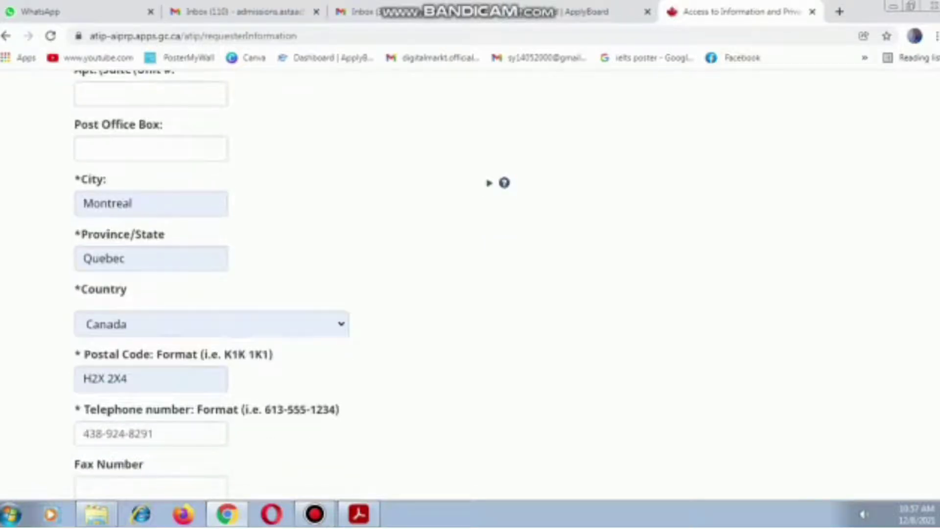
{"action": "scroll", "coordinate": [465, 285], "scroll_direction": "down", "scroll_amount": 2}
{"action": "scroll", "coordinate": [465, 288], "scroll_direction": "down", "scroll_amount": 8}
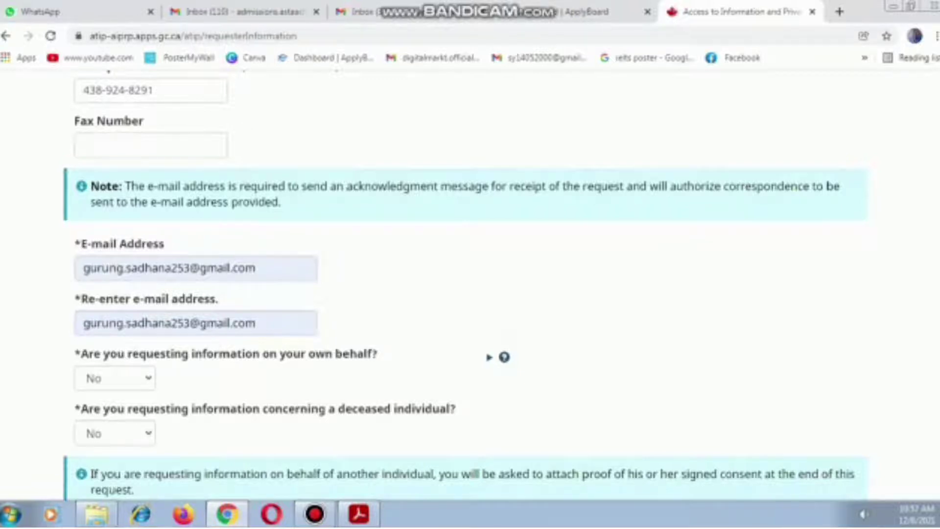
{"action": "scroll", "coordinate": [470, 285], "scroll_direction": "down", "scroll_amount": 1}
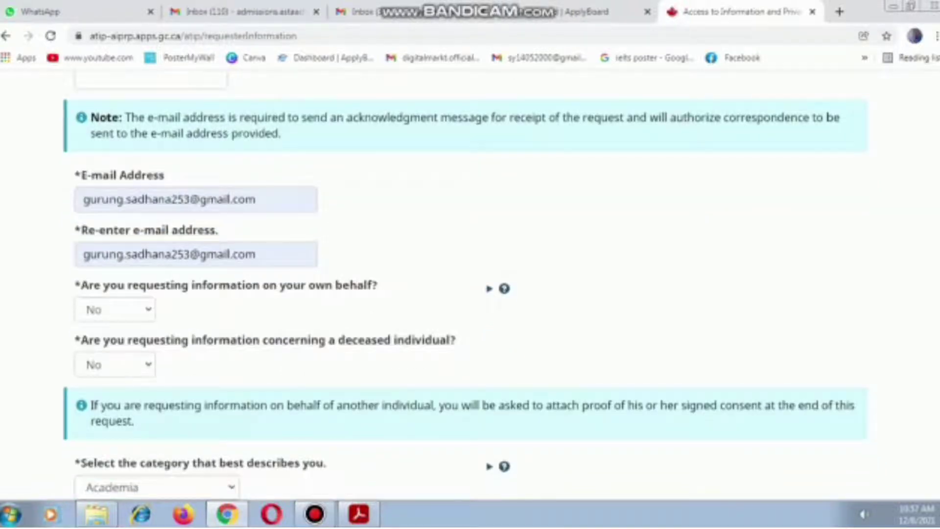
{"action": "scroll", "coordinate": [471, 284], "scroll_direction": "down", "scroll_amount": 1}
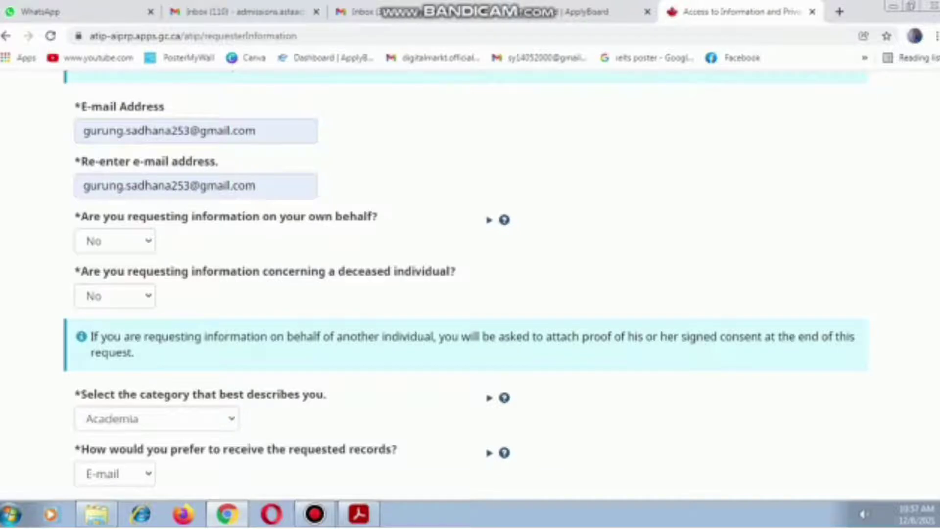
{"action": "scroll", "coordinate": [470, 287], "scroll_direction": "down", "scroll_amount": 2}
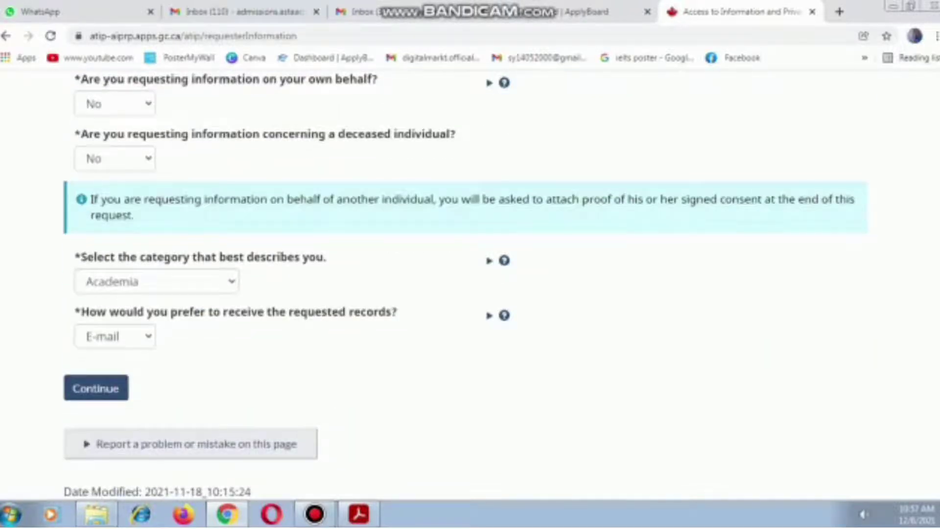
Step: Choose E-mail as the preferred way to receive the requested records and continue to Act & Record Selection
{"action": "left_click", "coordinate": [114, 336]}
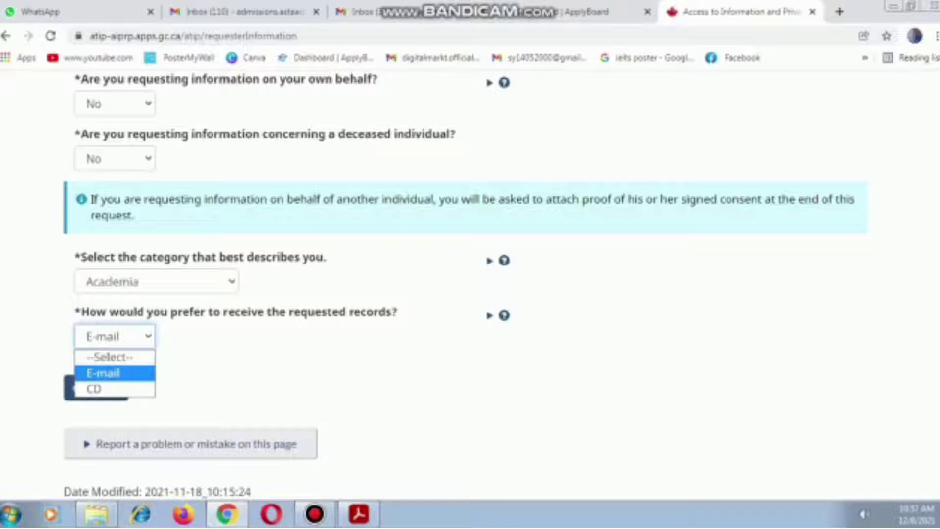
{"action": "left_click", "coordinate": [115, 373]}
{"action": "scroll", "coordinate": [471, 285], "scroll_direction": "down", "scroll_amount": 1}
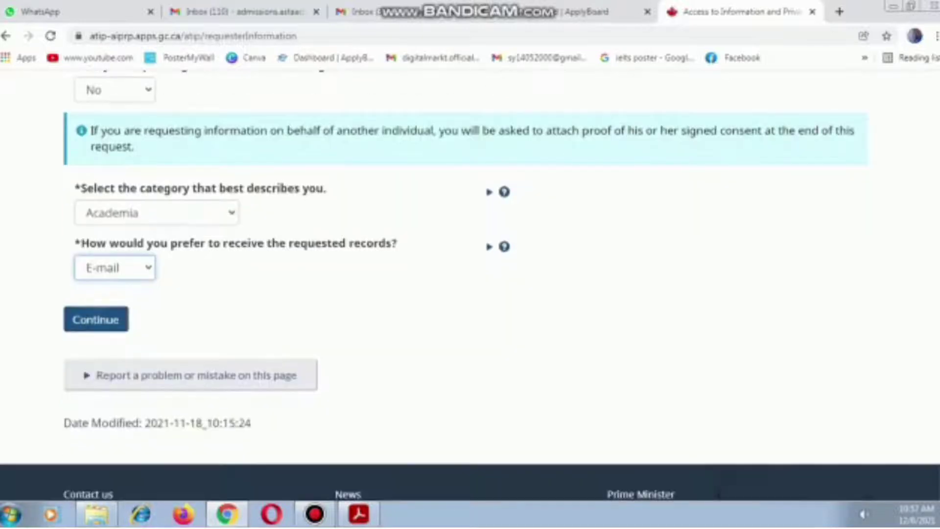
{"action": "left_click", "coordinate": [95, 319]}
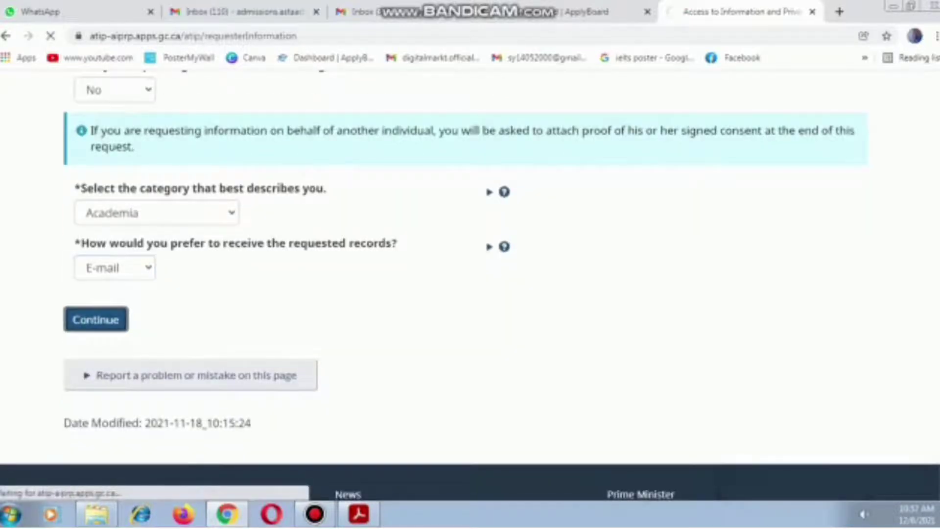
Step: Read the notes on the two acts and select Access to Information Act as the type of information requested
{"action": "scroll", "coordinate": [470, 286], "scroll_direction": "down", "scroll_amount": 2}
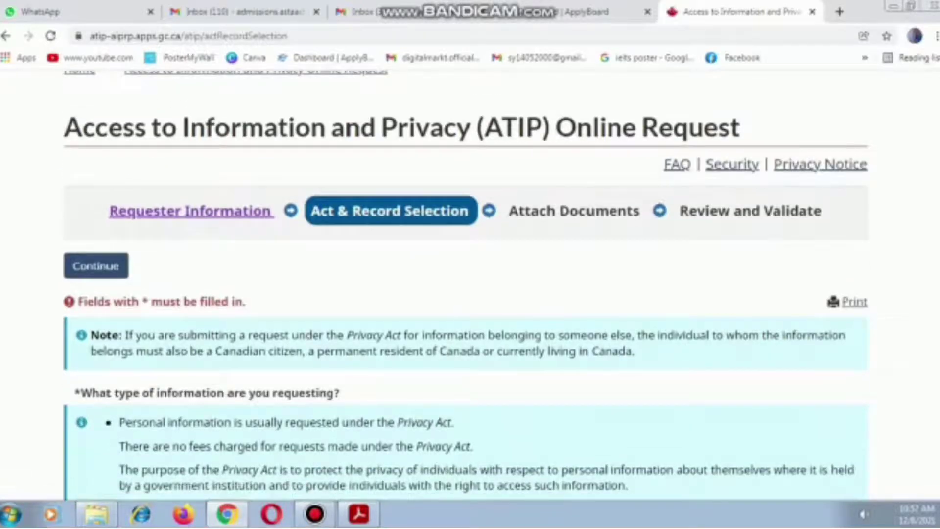
{"action": "scroll", "coordinate": [470, 284], "scroll_direction": "down", "scroll_amount": 8}
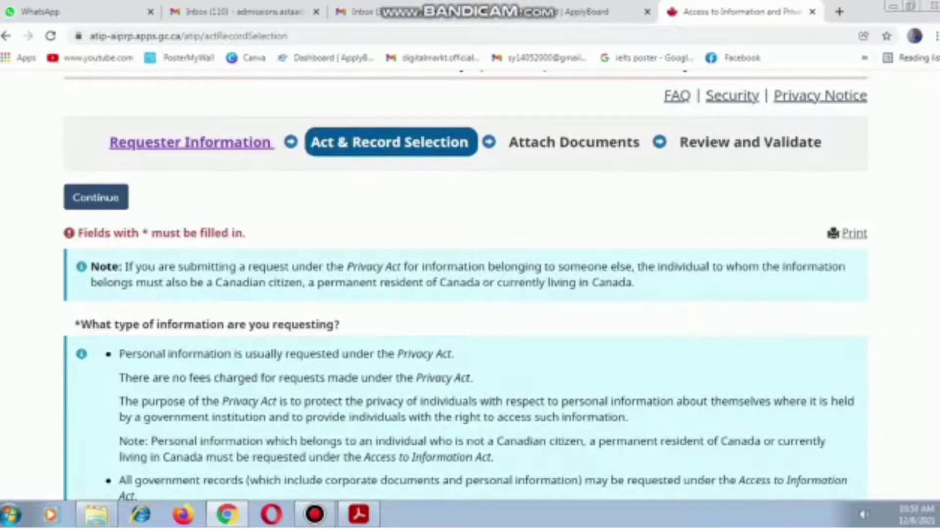
{"action": "scroll", "coordinate": [470, 284], "scroll_direction": "down", "scroll_amount": 2}
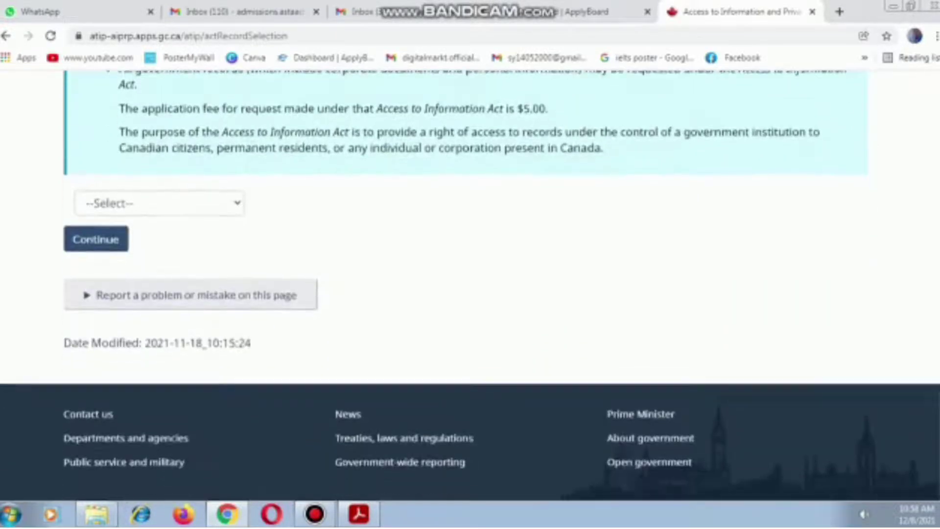
{"action": "scroll", "coordinate": [470, 284], "scroll_direction": "up", "scroll_amount": 3}
{"action": "left_click", "coordinate": [158, 340]}
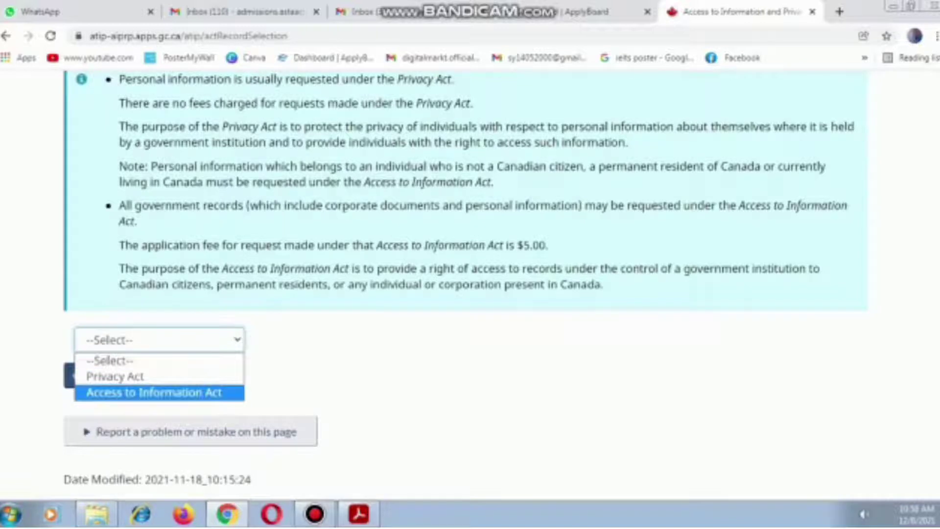
{"action": "left_click", "coordinate": [154, 392]}
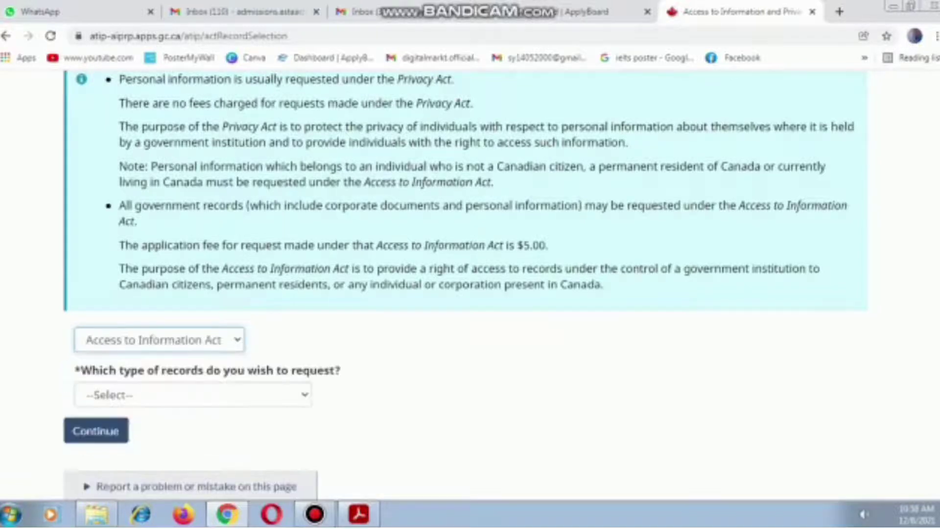
Step: Look through the available record types and select Immigration/Citizenship Records as the type of records to request
{"action": "left_click", "coordinate": [193, 394]}
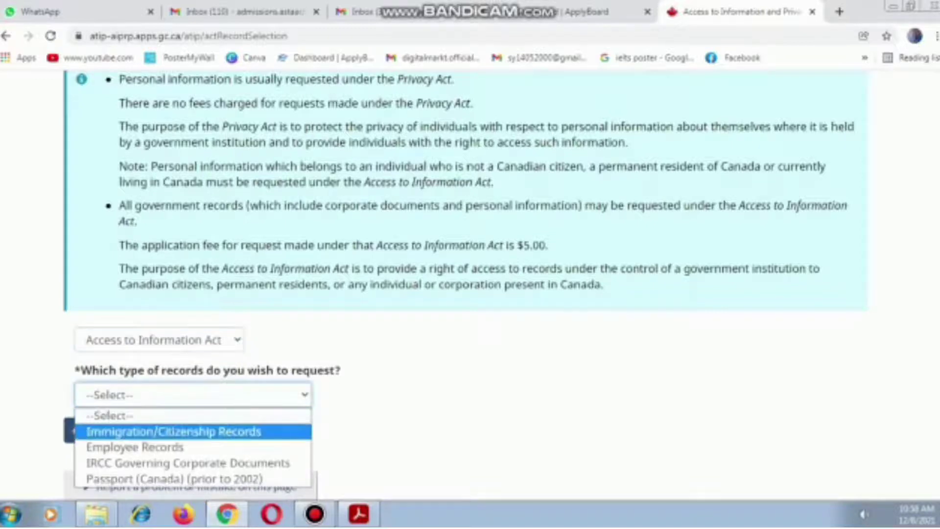
{"action": "key", "text": "Down"}
{"action": "key", "text": "Down"}
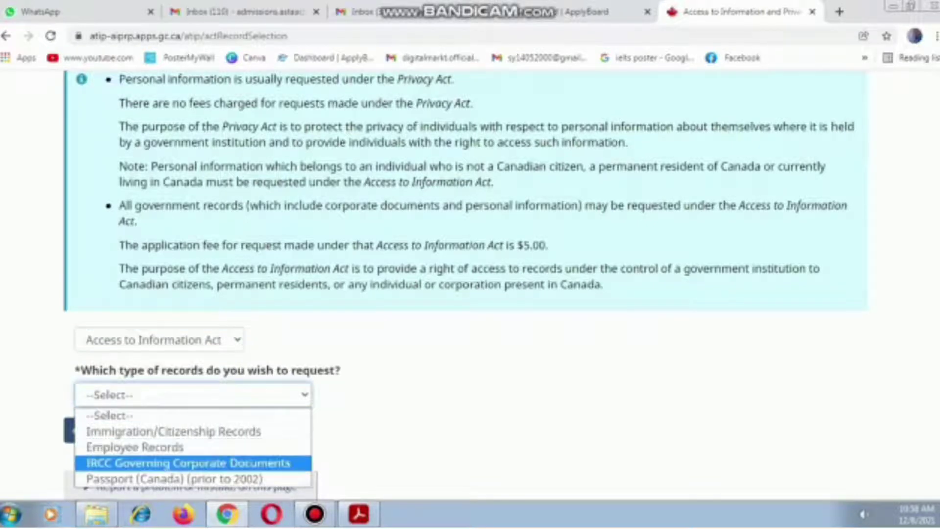
{"action": "key", "text": "Down"}
{"action": "key", "text": "Up"}
{"action": "key", "text": "Up"}
{"action": "key", "text": "Up"}
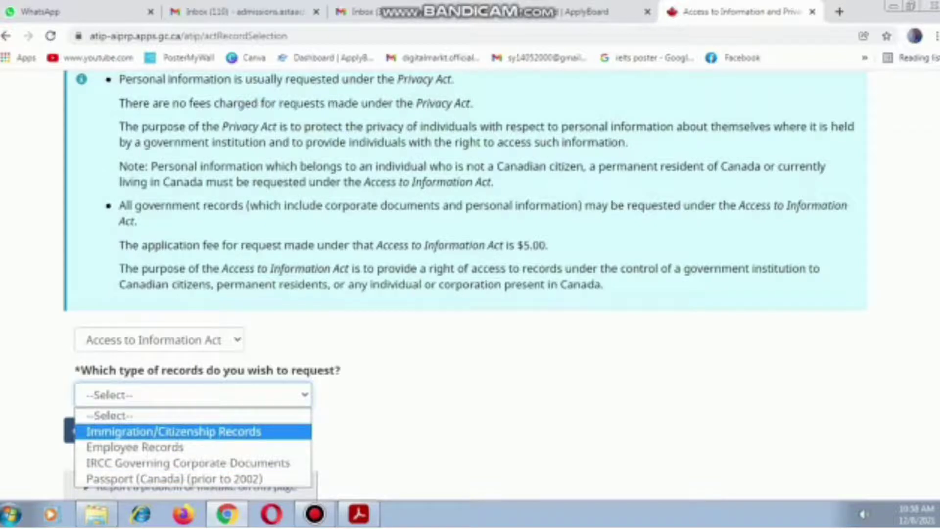
{"action": "key", "text": "Return"}
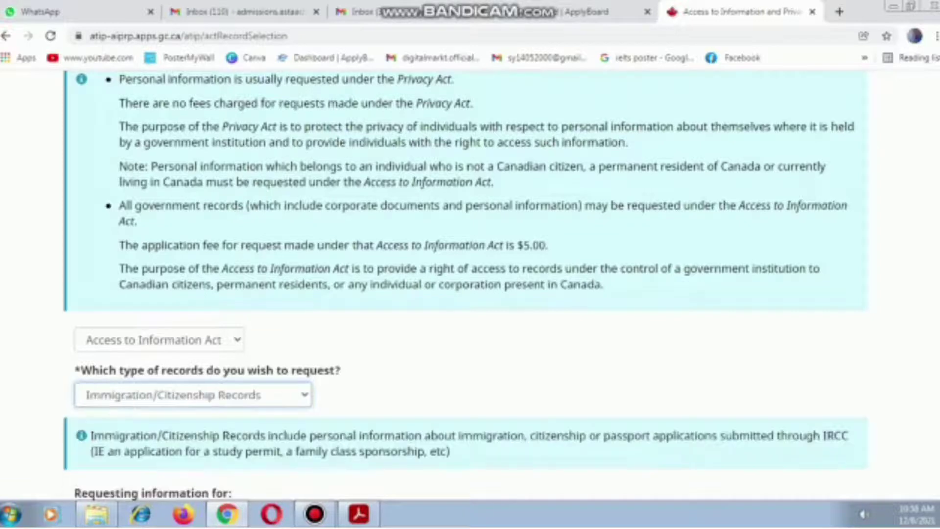
Step: Look over the request fields and read the note on what Immigration/Citizenship Records include
{"action": "scroll", "coordinate": [465, 285], "scroll_direction": "down", "scroll_amount": 3}
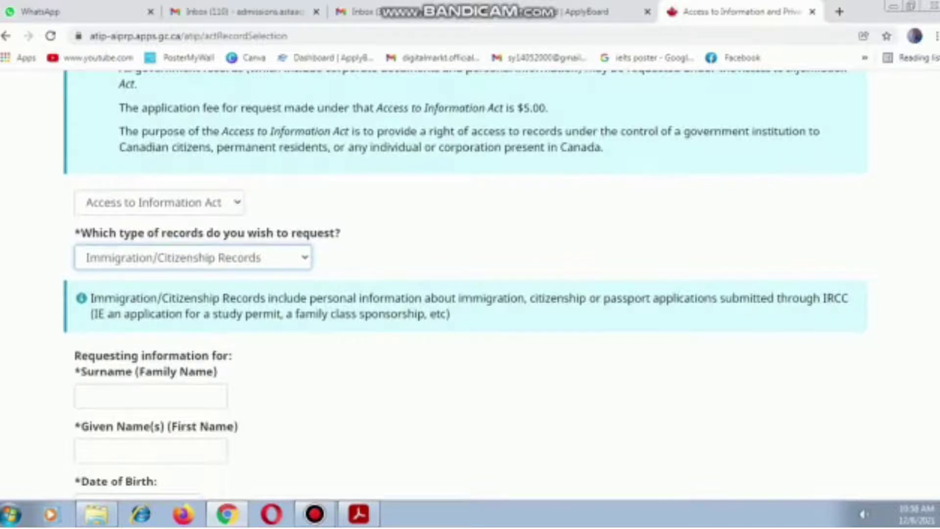
{"action": "scroll", "coordinate": [465, 284], "scroll_direction": "down", "scroll_amount": 10}
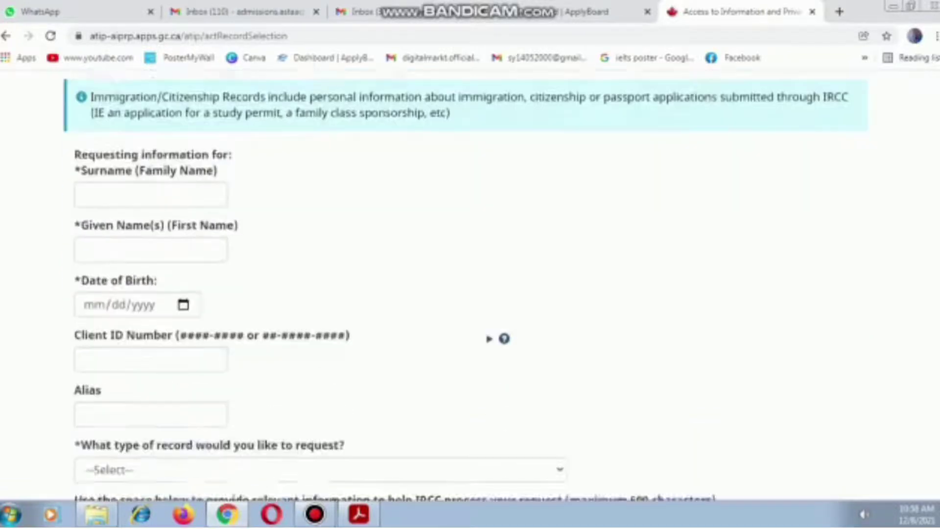
{"action": "scroll", "coordinate": [466, 284], "scroll_direction": "down", "scroll_amount": 1}
{"action": "scroll", "coordinate": [465, 285], "scroll_direction": "up", "scroll_amount": 13}
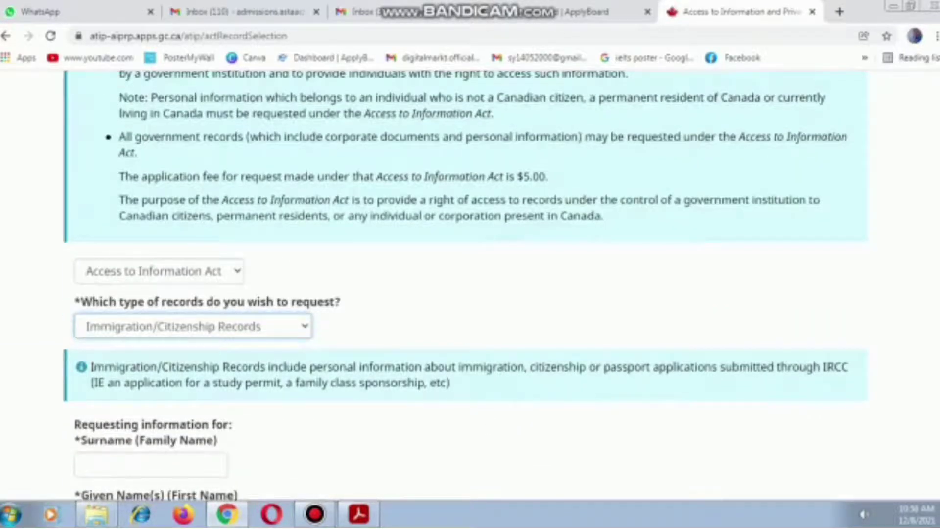
{"action": "left_click_drag", "start_coordinate": [310, 366], "coordinate": [425, 367]}
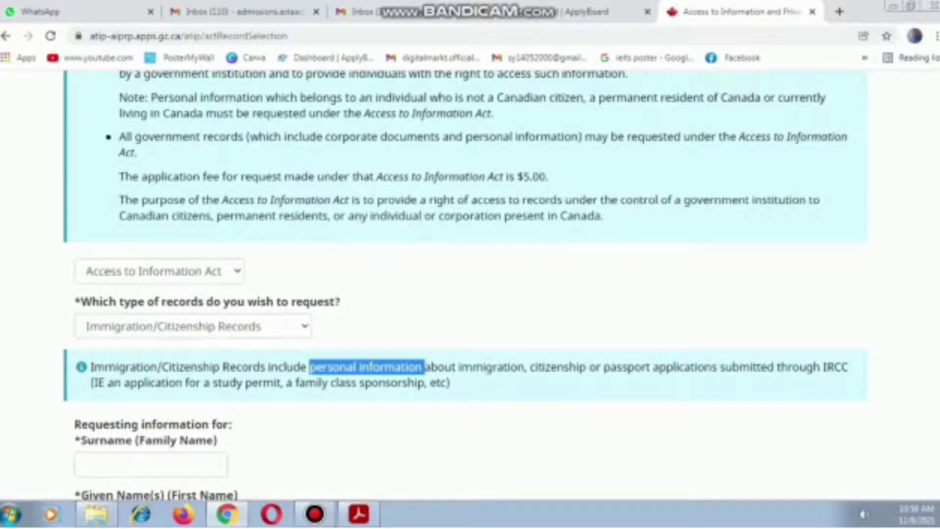
{"action": "scroll", "coordinate": [489, 403], "scroll_direction": "down", "scroll_amount": 4}
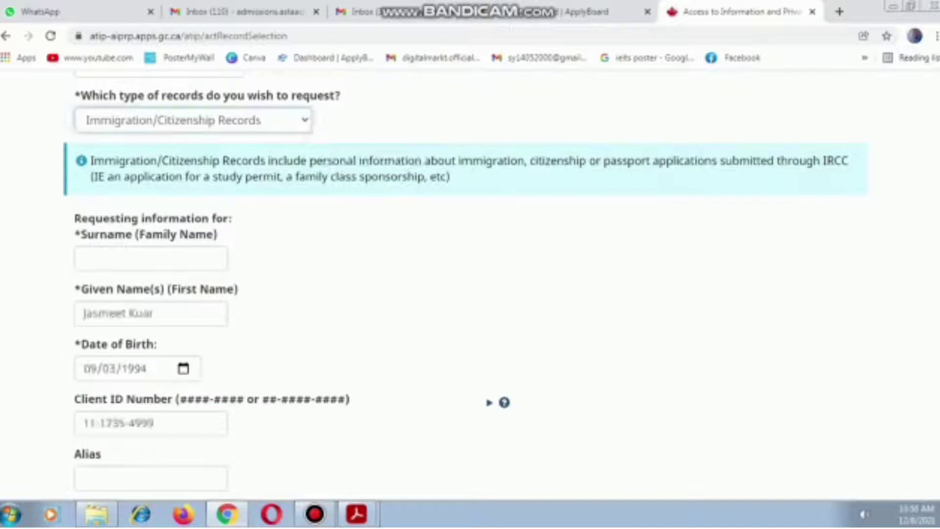
Step: Check the surname, given name, date of birth and Client ID Number fields for the person the records concern
{"action": "key", "text": "Tab"}
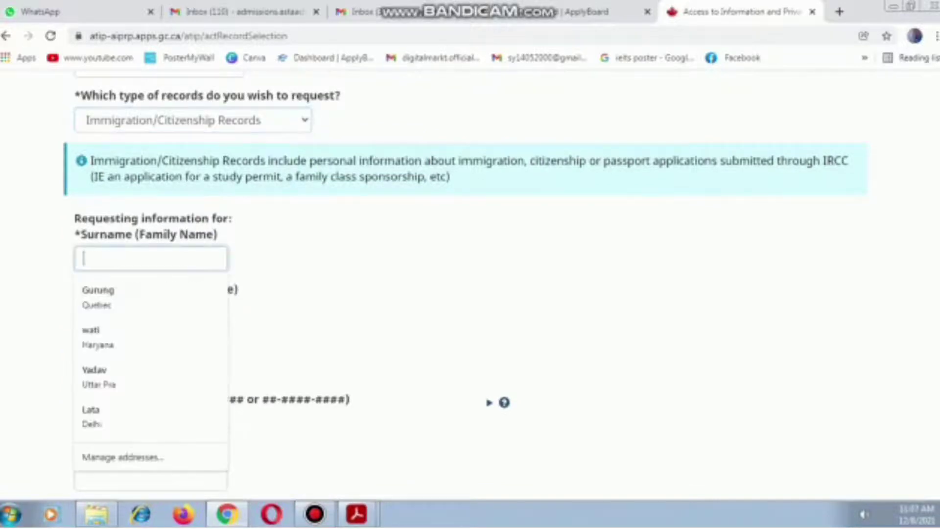
{"action": "key", "text": "Tab"}
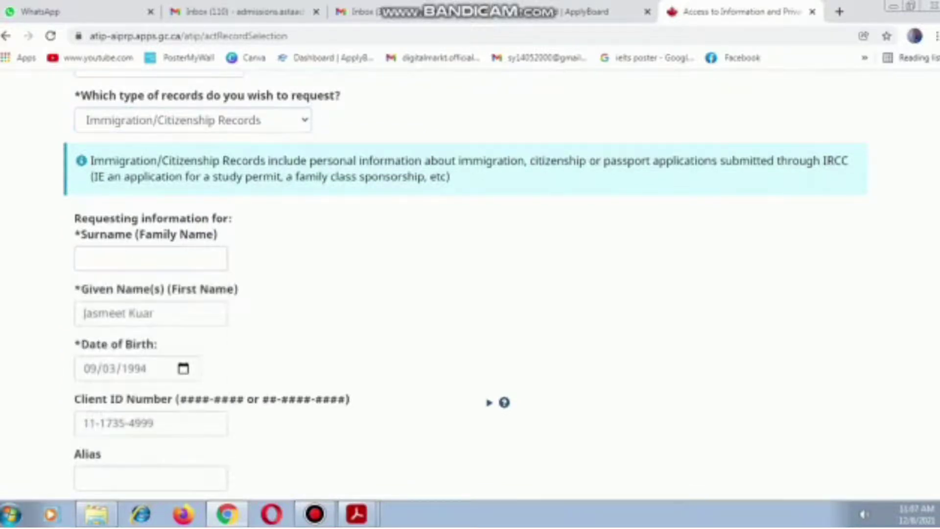
{"action": "scroll", "coordinate": [470, 285], "scroll_direction": "down", "scroll_amount": 1}
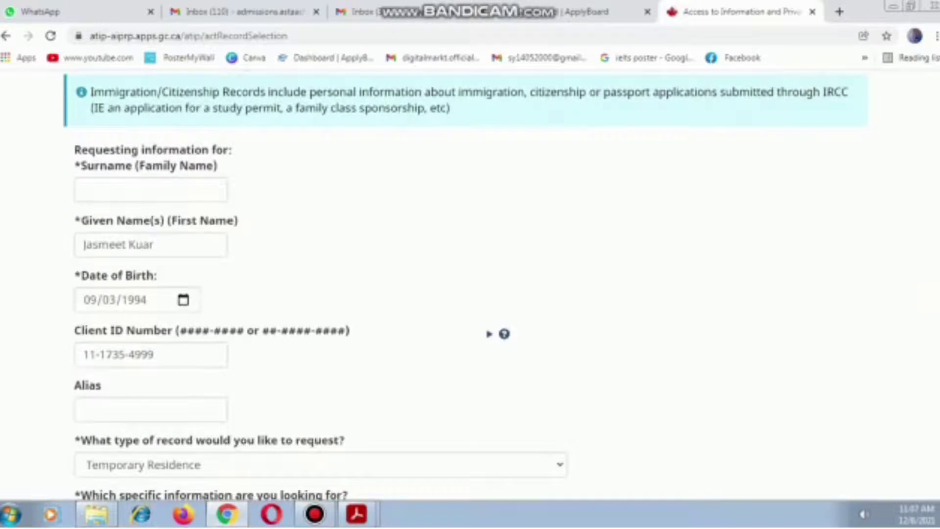
{"action": "left_click", "coordinate": [183, 300]}
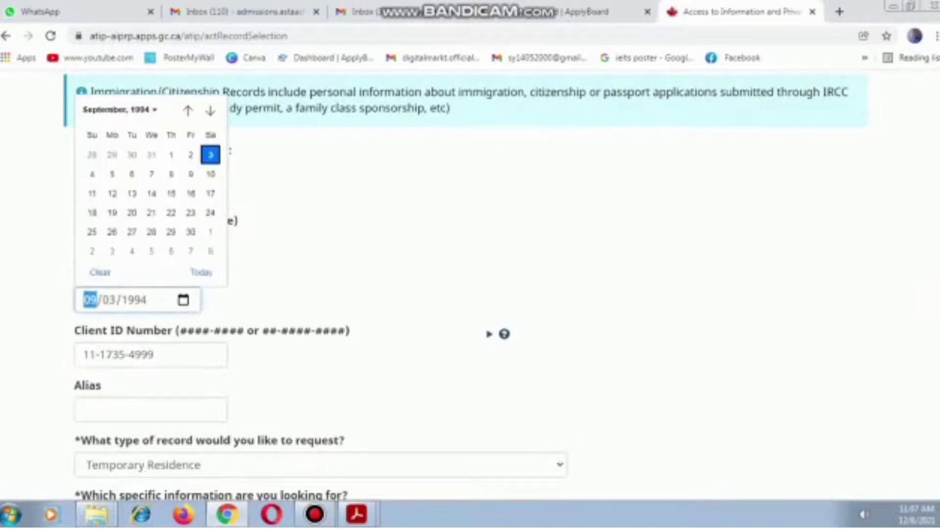
{"action": "key", "text": "Escape"}
{"action": "key", "text": "space"}
{"action": "key", "text": "Escape"}
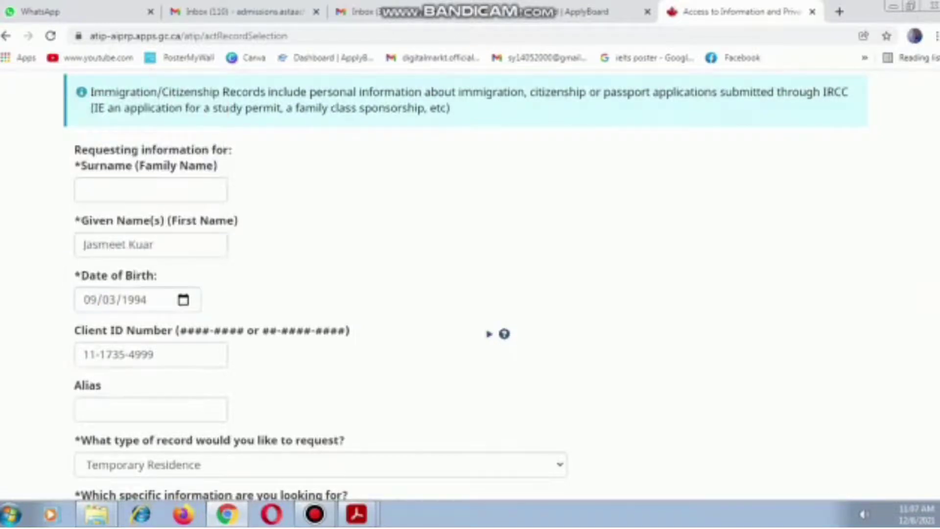
{"action": "scroll", "coordinate": [471, 286], "scroll_direction": "down", "scroll_amount": 1}
{"action": "left_click", "coordinate": [154, 286]}
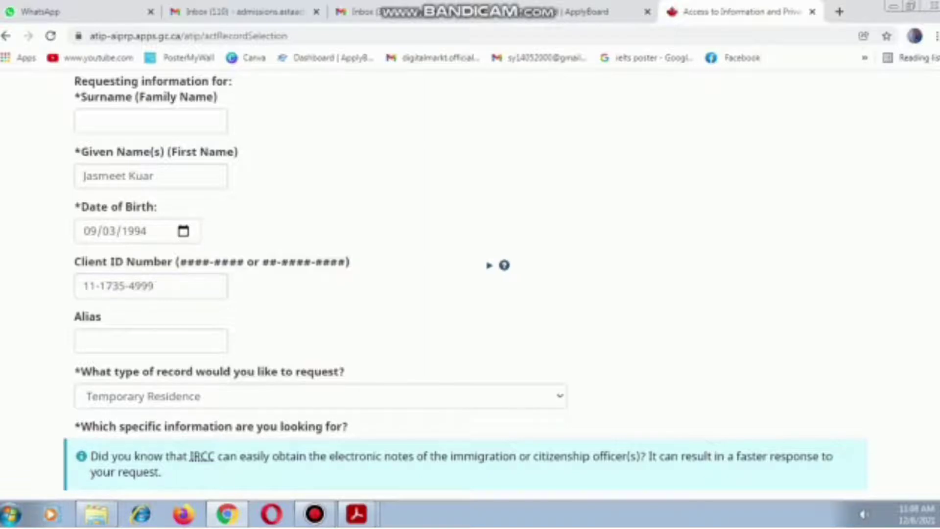
Step: Read the help on where to find the Client ID Number and how it is formatted, and close it
{"action": "left_click", "coordinate": [504, 265]}
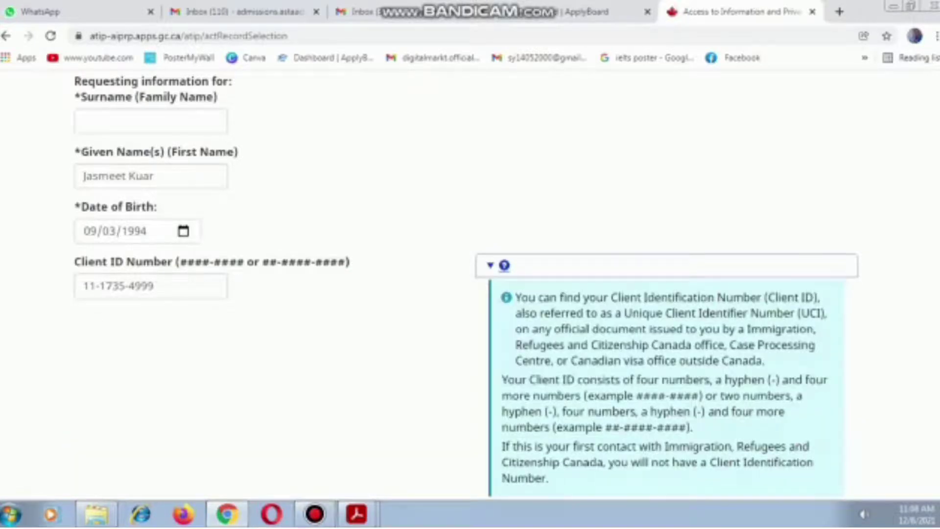
{"action": "left_click_drag", "start_coordinate": [798, 314], "coordinate": [826, 314]}
{"action": "left_click", "coordinate": [825, 313]}
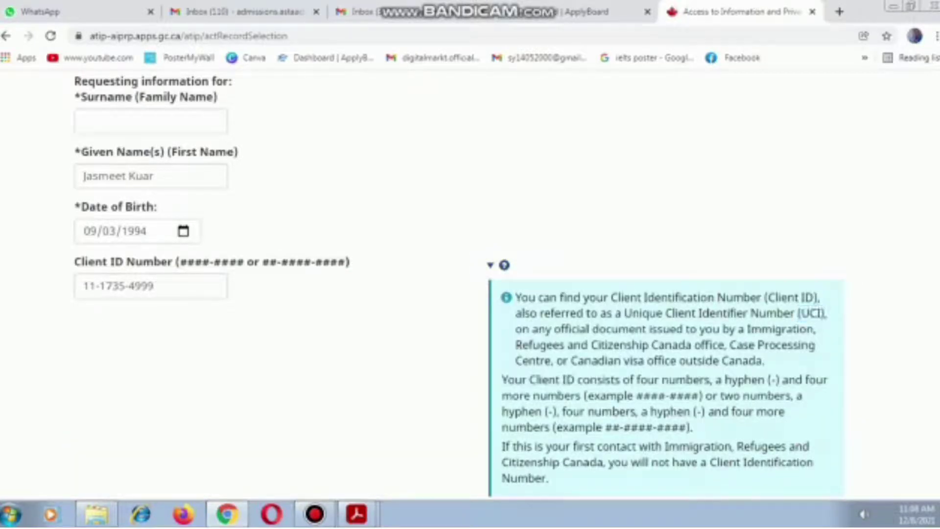
{"action": "left_click", "coordinate": [504, 265]}
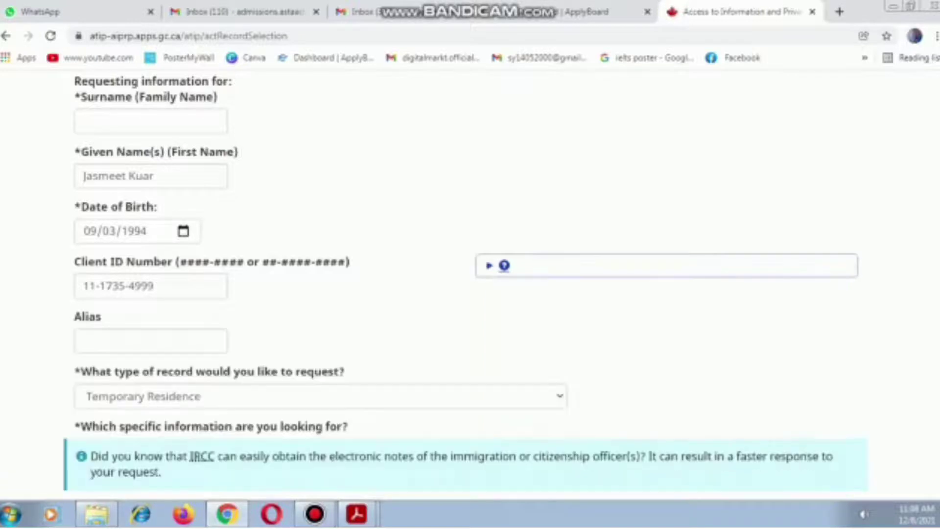
Step: Choose Temporary Residence as the record type and Status Update of File/Reasons for Refusal/Officer's Electronic Notes as the specific information
{"action": "scroll", "coordinate": [465, 284], "scroll_direction": "down", "scroll_amount": 3}
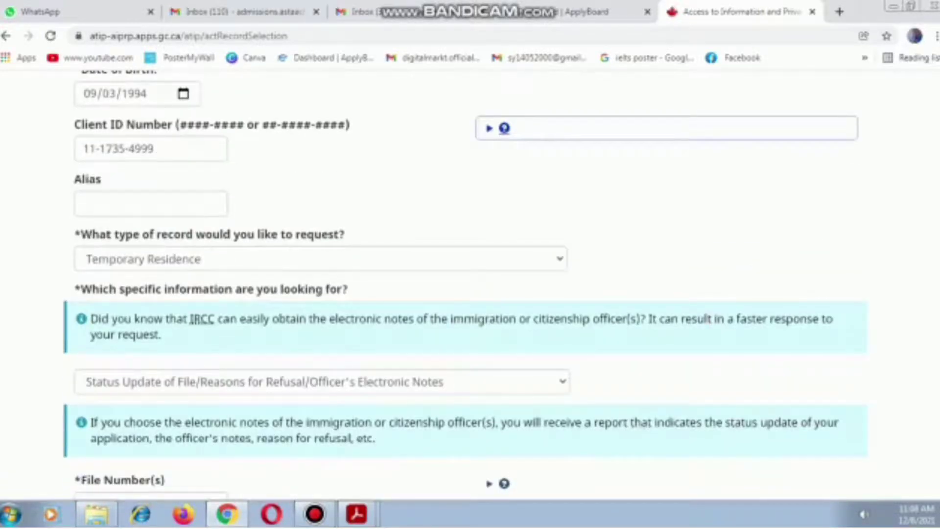
{"action": "left_click", "coordinate": [320, 258]}
{"action": "left_click", "coordinate": [320, 295]}
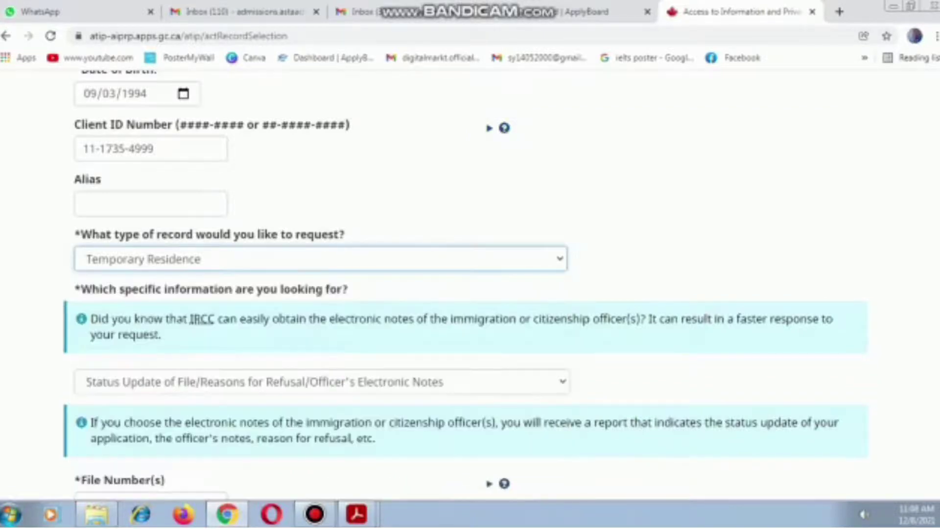
{"action": "scroll", "coordinate": [465, 284], "scroll_direction": "down", "scroll_amount": 3}
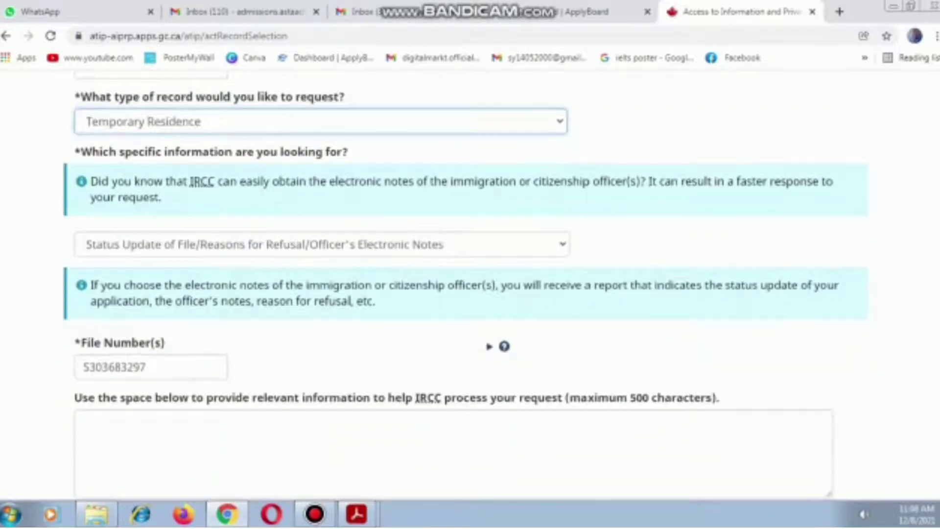
{"action": "left_click", "coordinate": [321, 244]}
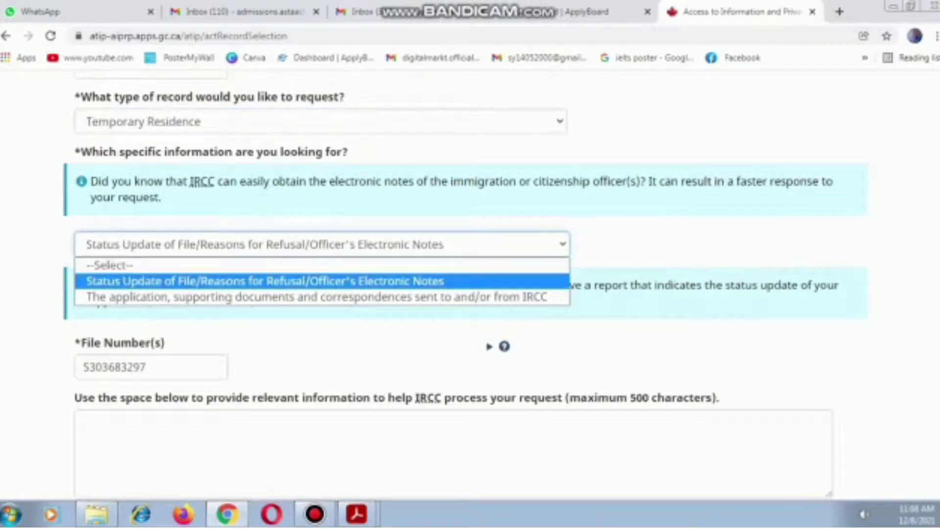
{"action": "key", "text": "Return"}
Step: Read the help on where to find the immigration file number for the File Number(s) field, and close it
{"action": "scroll", "coordinate": [470, 284], "scroll_direction": "down", "scroll_amount": 3}
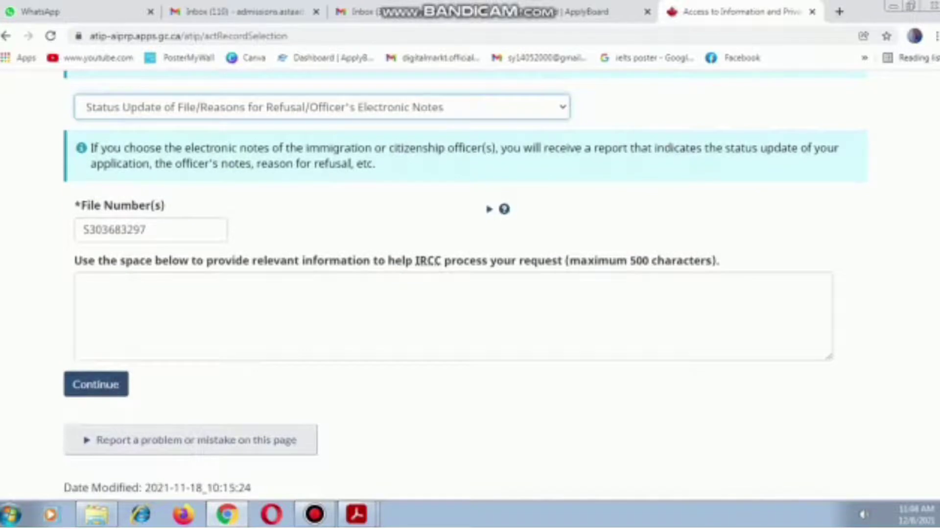
{"action": "left_click", "coordinate": [504, 209]}
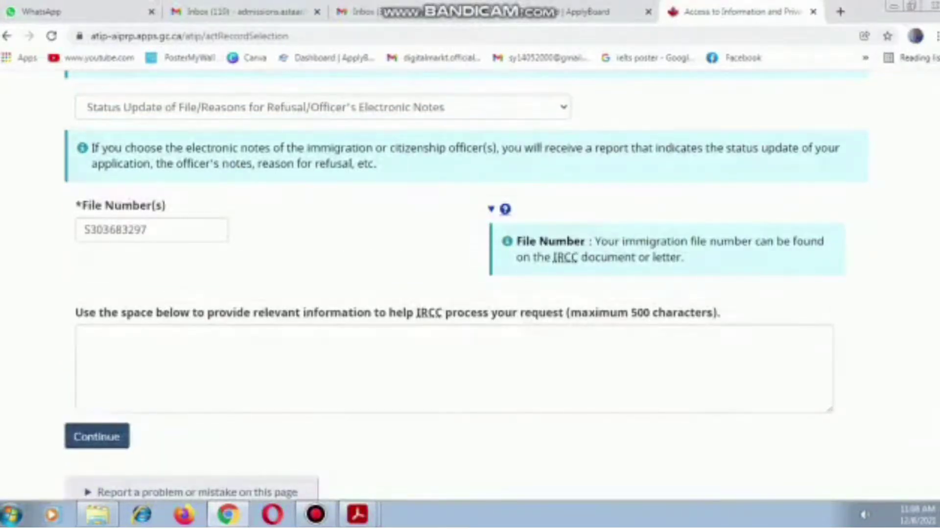
{"action": "left_click", "coordinate": [504, 208]}
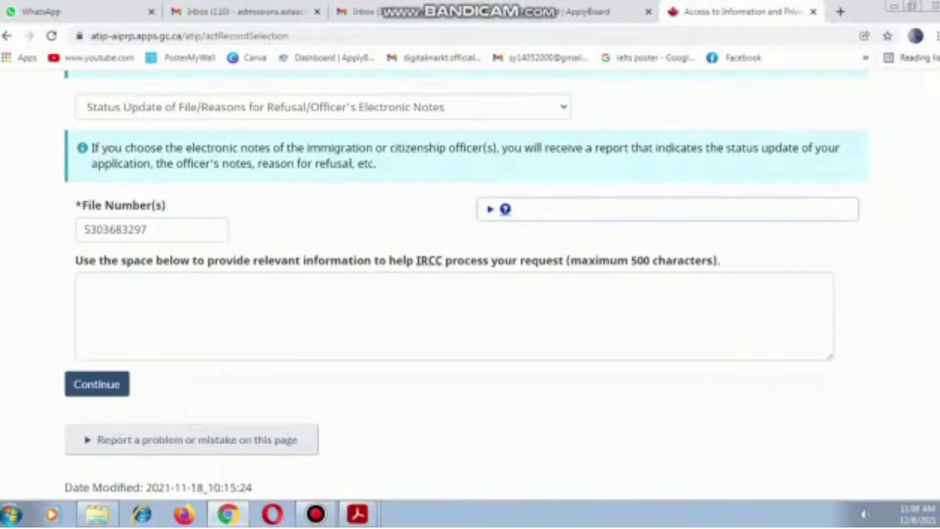
Step: Try to continue from Act & Record Selection and go to the mandatory surname field marked for correction
{"action": "scroll", "coordinate": [470, 284], "scroll_direction": "down", "scroll_amount": 3}
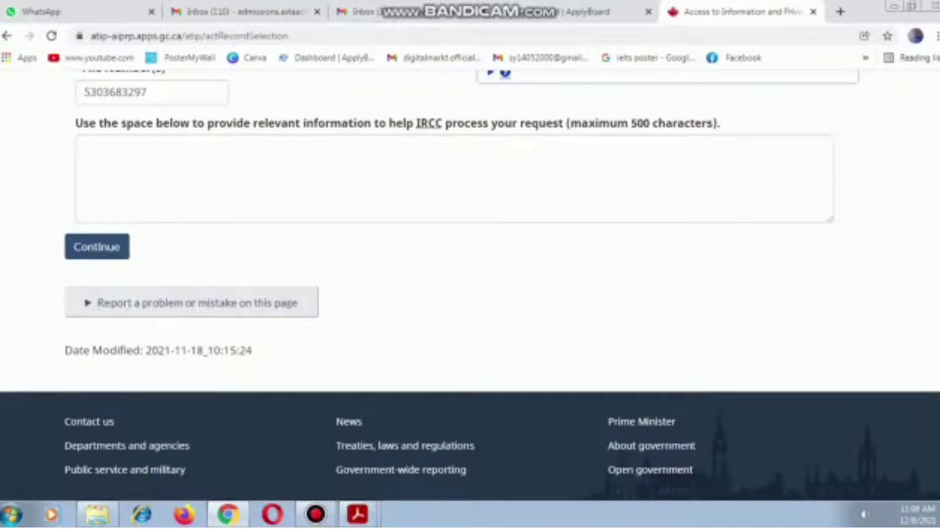
{"action": "left_click", "coordinate": [97, 247]}
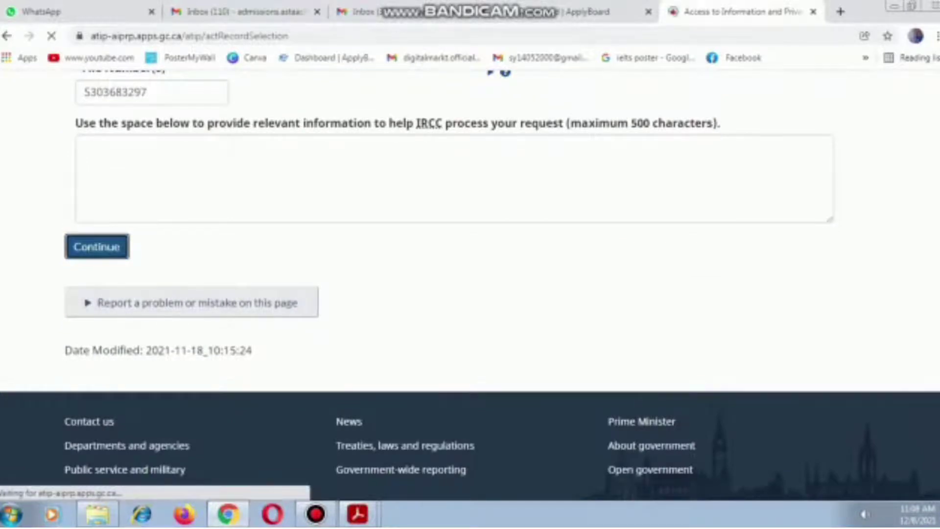
{"action": "scroll", "coordinate": [467, 285], "scroll_direction": "down", "scroll_amount": 2}
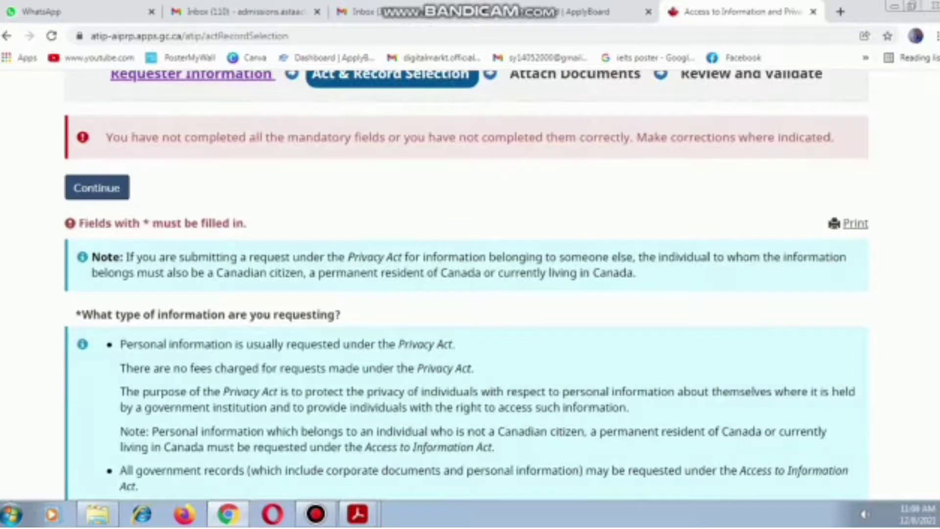
{"action": "scroll", "coordinate": [490, 461], "scroll_direction": "down", "scroll_amount": 10}
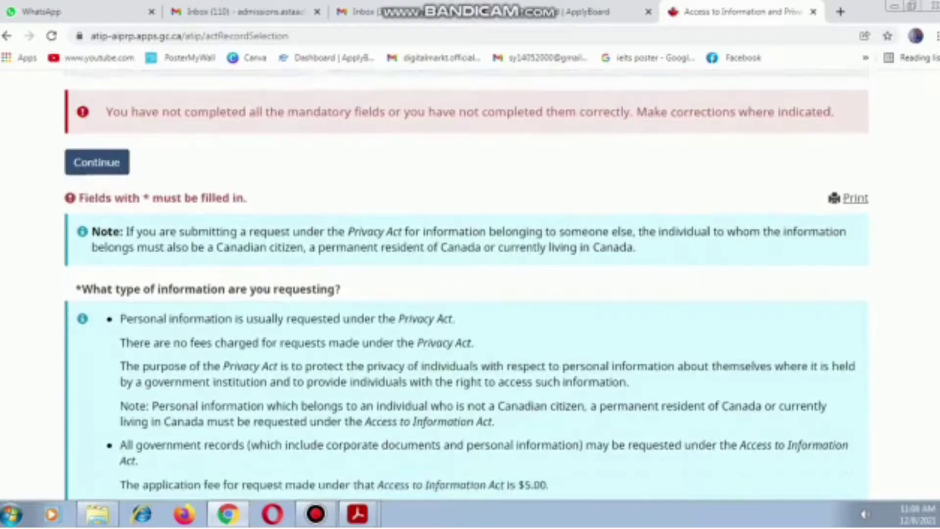
{"action": "scroll", "coordinate": [490, 461], "scroll_direction": "down", "scroll_amount": 1}
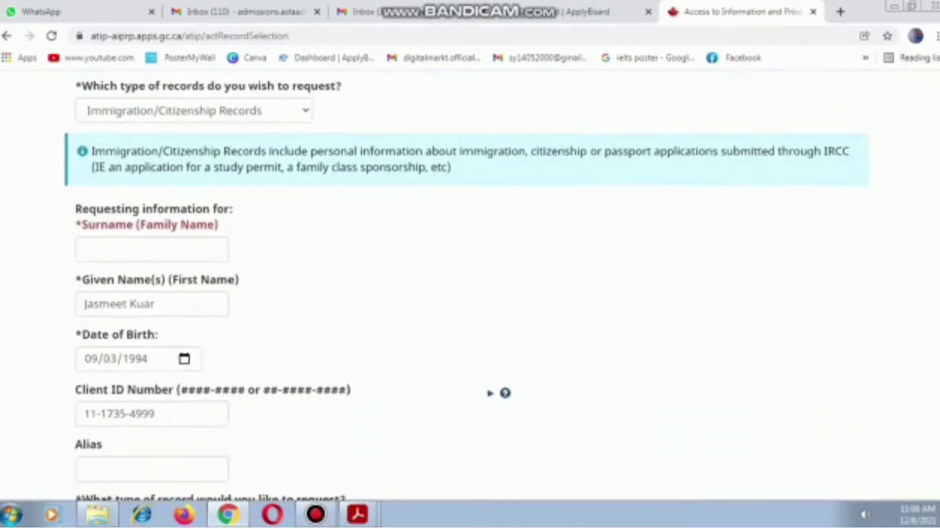
{"action": "left_click", "coordinate": [85, 249]}
Step: Recheck the Act & Record Selection entries, from the chosen act to the file number, and the given name entry
{"action": "scroll", "coordinate": [490, 393], "scroll_direction": "down", "scroll_amount": 10}
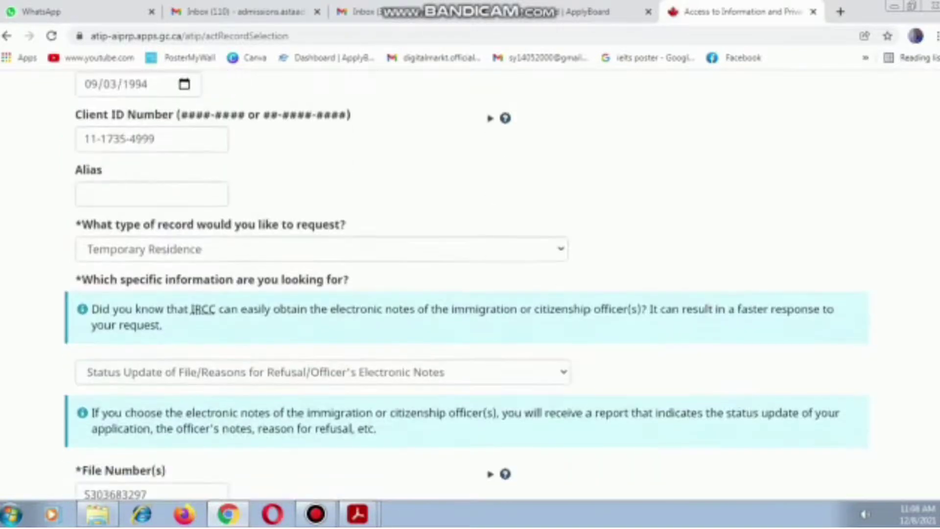
{"action": "scroll", "coordinate": [490, 287], "scroll_direction": "up", "scroll_amount": 2}
{"action": "scroll", "coordinate": [490, 287], "scroll_direction": "up", "scroll_amount": 14}
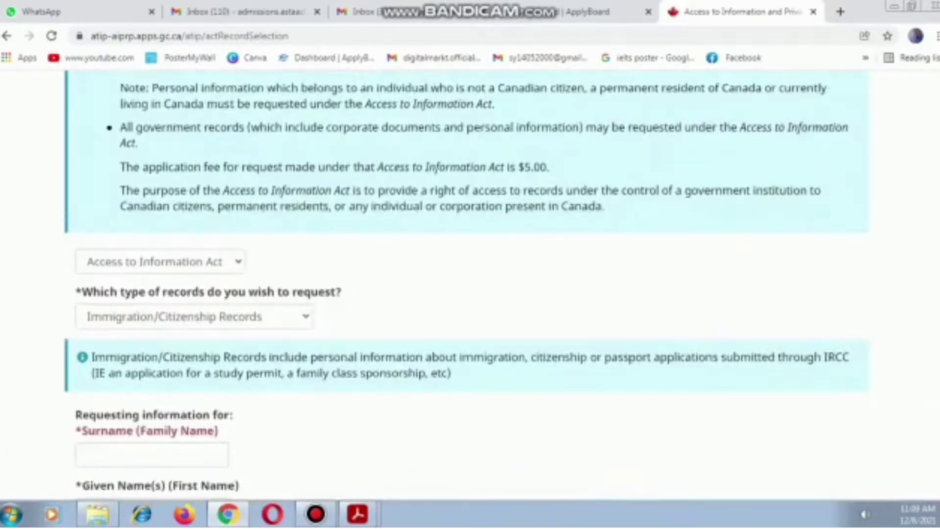
{"action": "scroll", "coordinate": [490, 461], "scroll_direction": "down", "scroll_amount": 3}
{"action": "scroll", "coordinate": [465, 289], "scroll_direction": "down", "scroll_amount": 2}
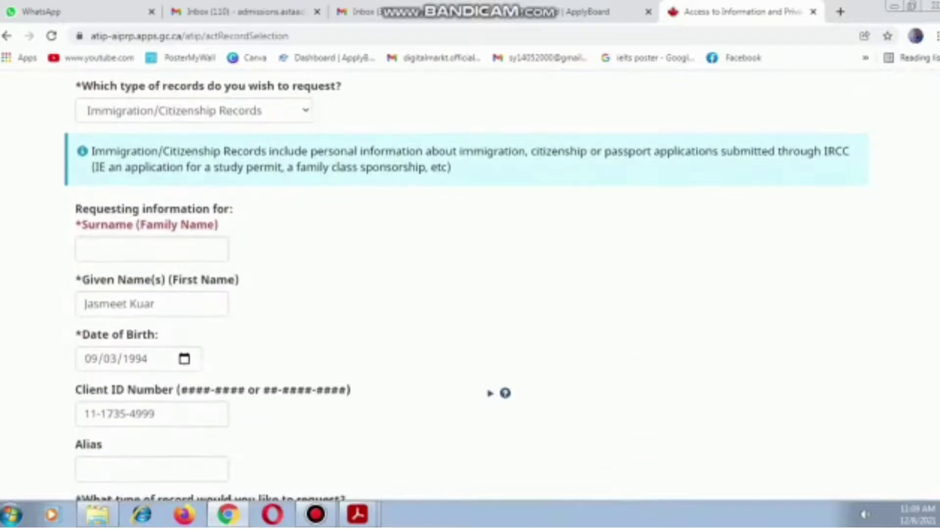
{"action": "left_click_drag", "start_coordinate": [155, 303], "coordinate": [85, 303]}
{"action": "left_click", "coordinate": [155, 304]}
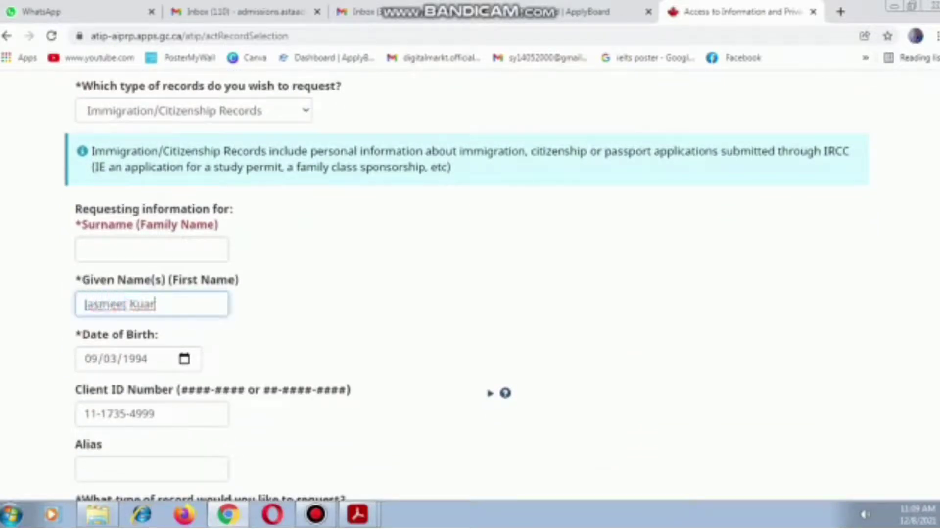
{"action": "left_click", "coordinate": [323, 314]}
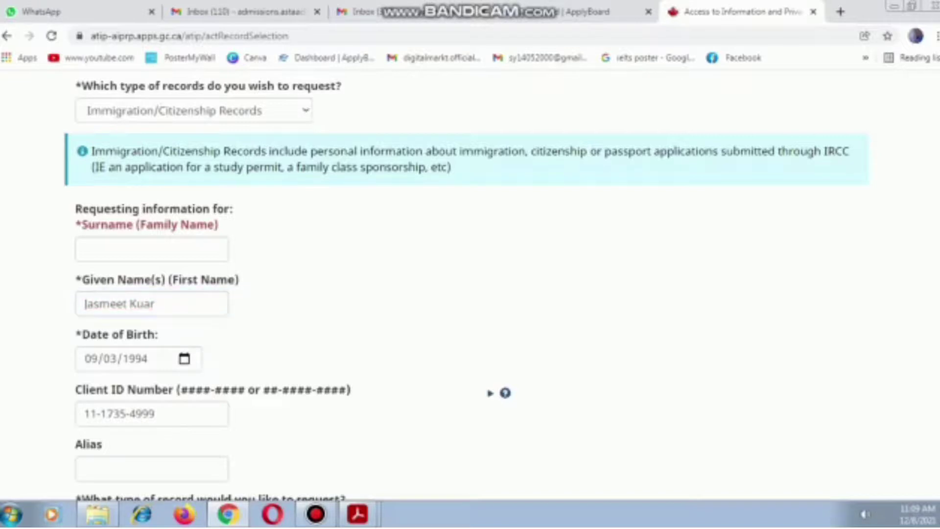
Step: Fill in the mandatory surname of the person whose records are requested and continue to Attach Documents
{"action": "left_click", "coordinate": [84, 249]}
{"action": "left_click", "coordinate": [96, 237]}
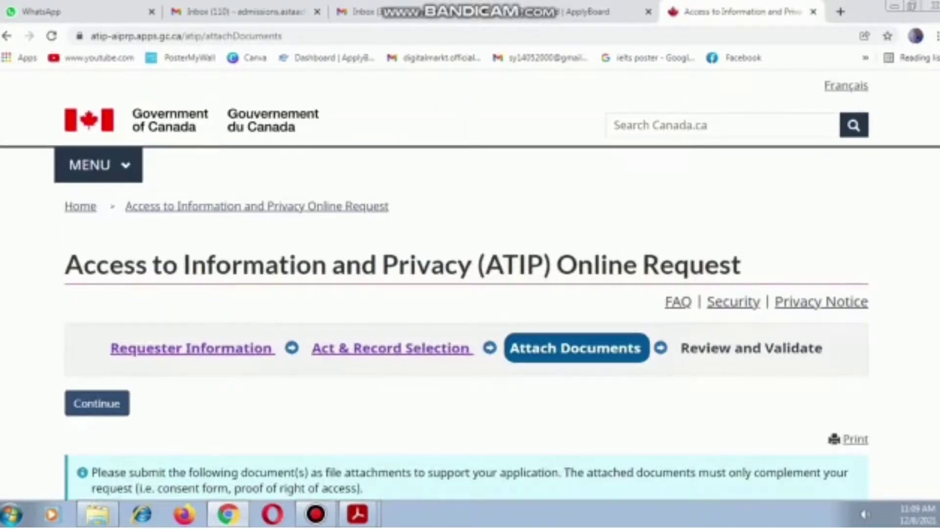
Step: Read the upload requirements for the consent form and the optional other documents, including the allowed file types
{"action": "scroll", "coordinate": [467, 285], "scroll_direction": "down", "scroll_amount": 5}
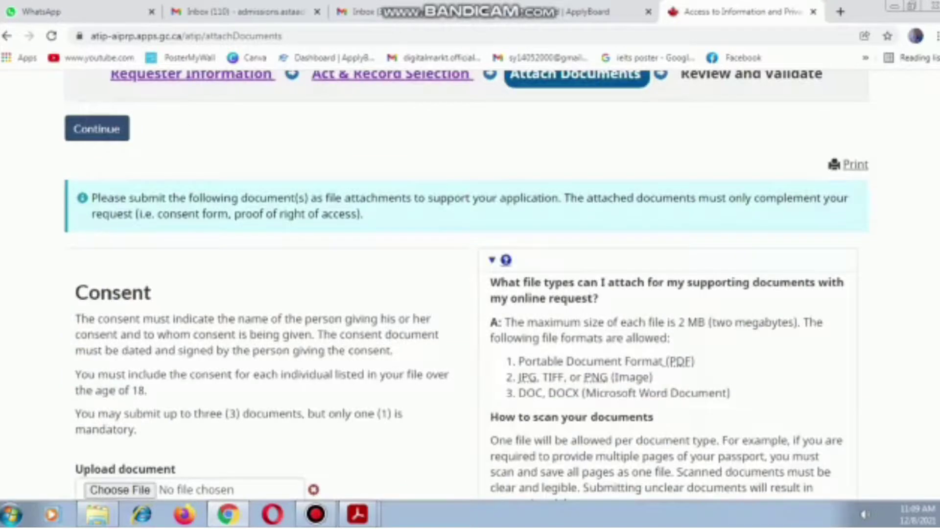
{"action": "scroll", "coordinate": [466, 285], "scroll_direction": "down", "scroll_amount": 3}
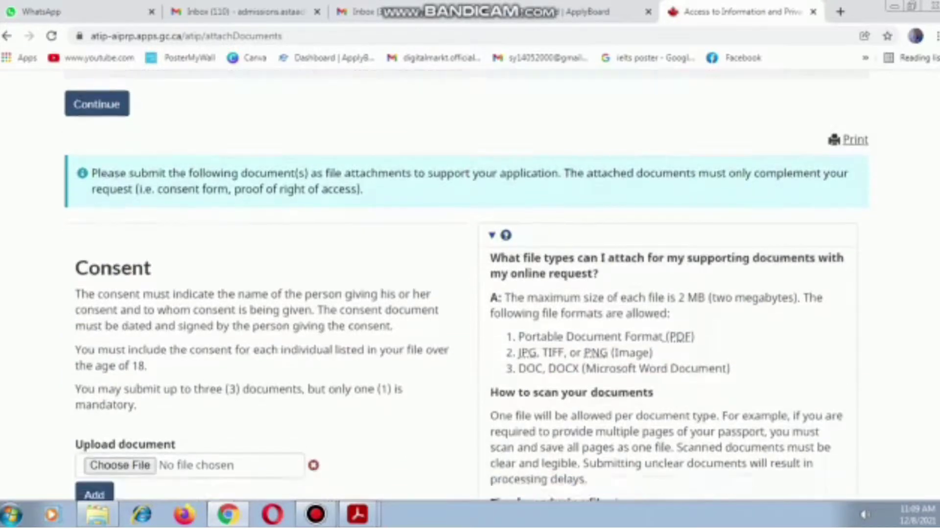
{"action": "scroll", "coordinate": [466, 285], "scroll_direction": "down", "scroll_amount": 3}
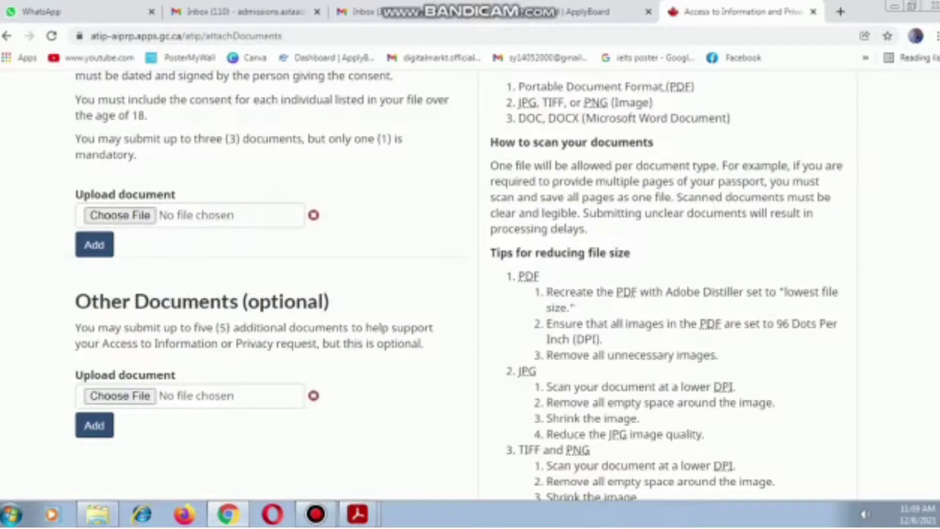
{"action": "left_click_drag", "start_coordinate": [235, 344], "coordinate": [288, 345]}
{"action": "left_click", "coordinate": [288, 344]}
{"action": "scroll", "coordinate": [466, 285], "scroll_direction": "up", "scroll_amount": 4}
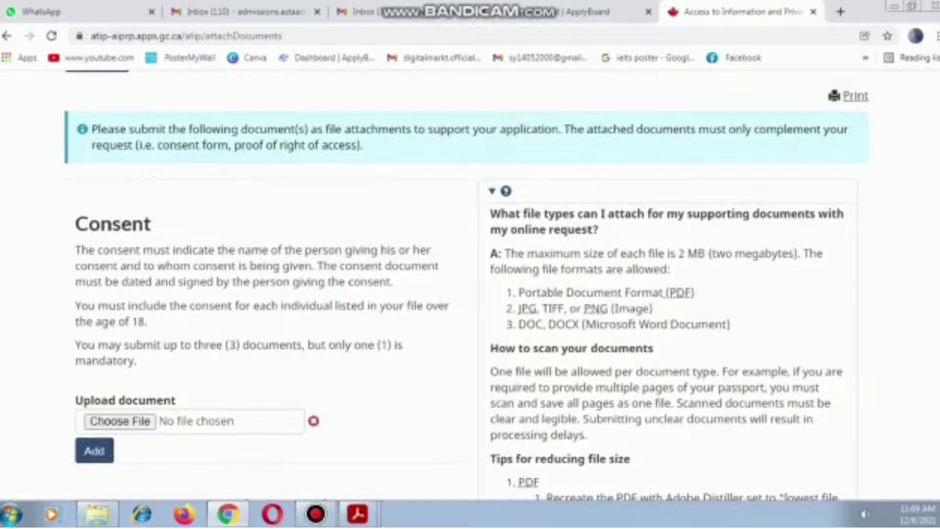
{"action": "scroll", "coordinate": [466, 285], "scroll_direction": "down", "scroll_amount": 3}
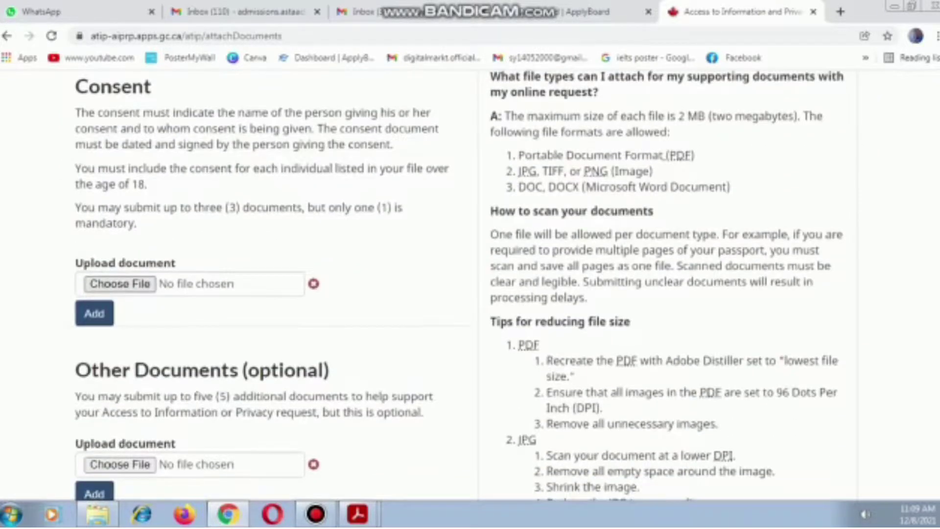
Step: Start choosing the consent file and browse to the Canada folder under Work Folder, Asta, Student
{"action": "left_click", "coordinate": [119, 284]}
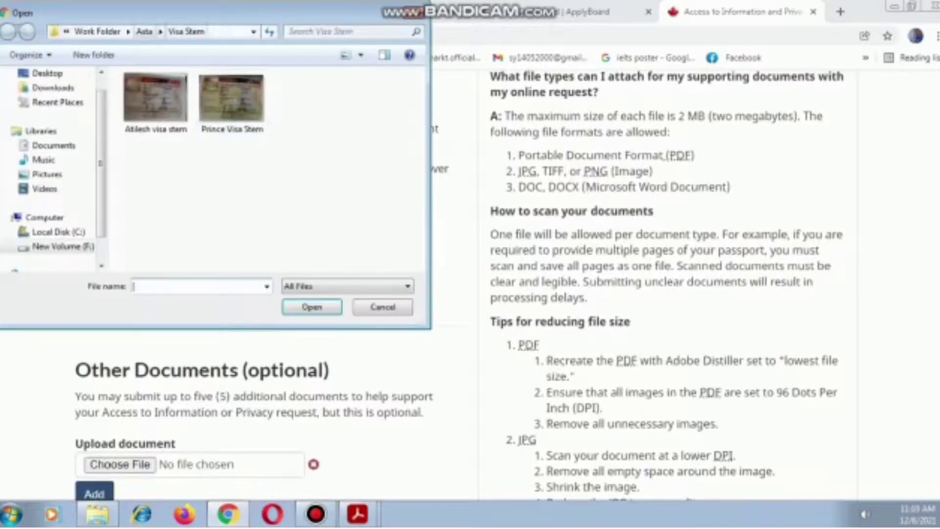
{"action": "left_click", "coordinate": [97, 31]}
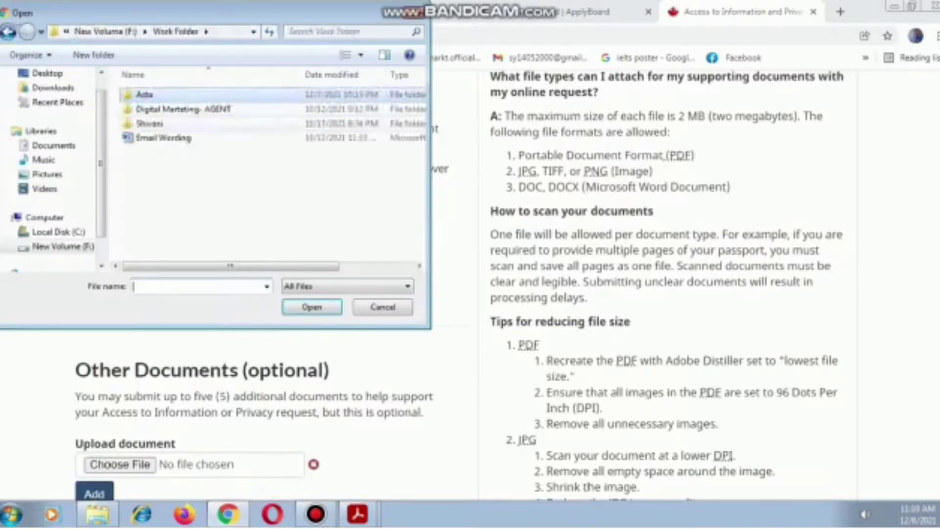
{"action": "double_click", "coordinate": [144, 94]}
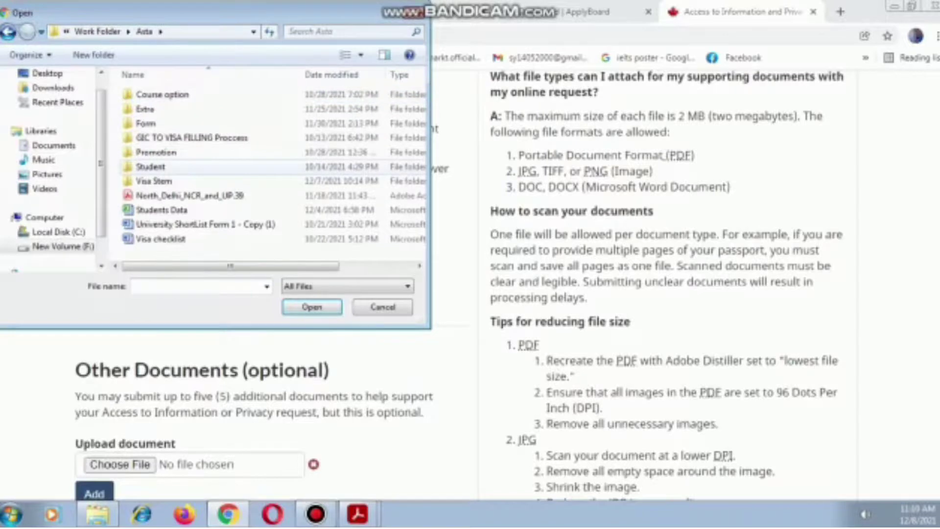
{"action": "double_click", "coordinate": [150, 167]}
{"action": "double_click", "coordinate": [147, 95]}
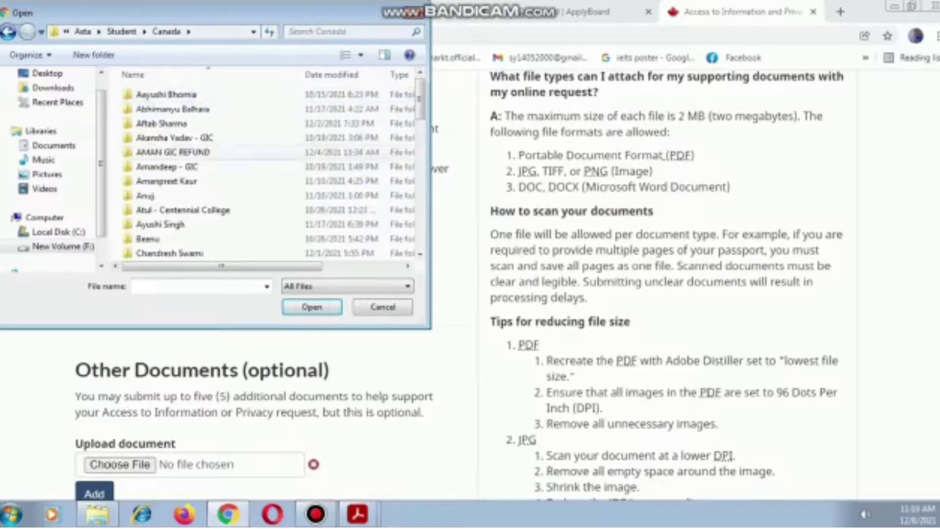
Step: Attach the "imm5744e with sign" PDF from the applicant's folder as the consent document
{"action": "left_click", "coordinate": [420, 254]}
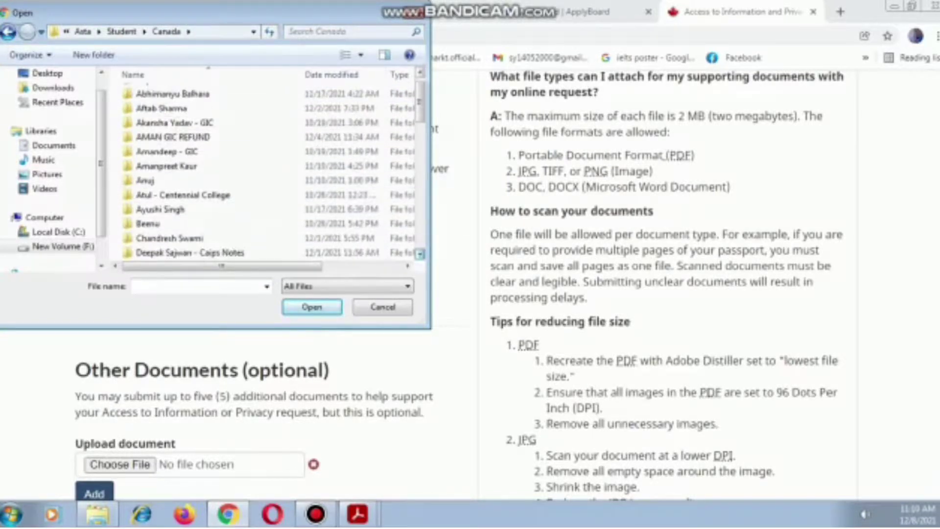
{"action": "left_click", "coordinate": [420, 254]}
{"action": "left_click", "coordinate": [420, 254]}
{"action": "left_click", "coordinate": [420, 254]}
{"action": "left_click", "coordinate": [420, 254]}
{"action": "left_click", "coordinate": [419, 253]}
{"action": "left_click", "coordinate": [420, 254]}
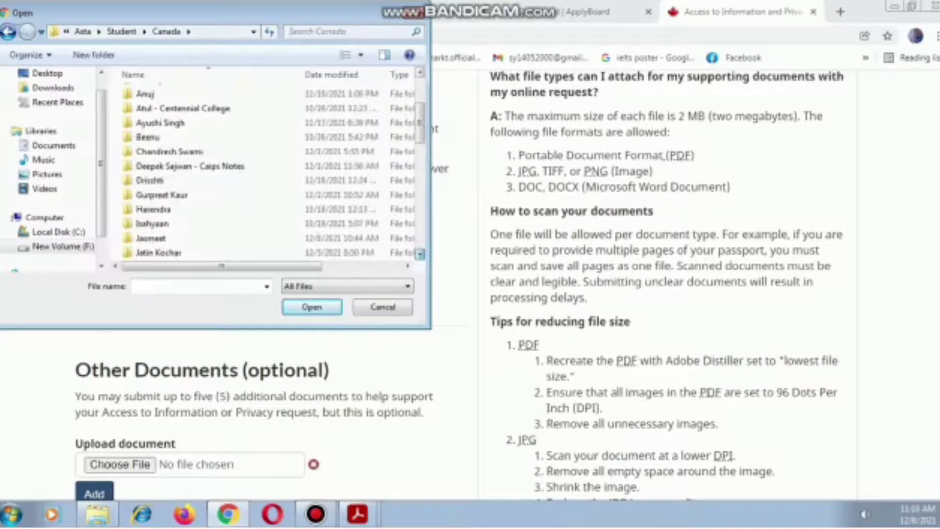
{"action": "left_click", "coordinate": [420, 253]}
{"action": "left_click", "coordinate": [420, 254]}
{"action": "double_click", "coordinate": [150, 209]}
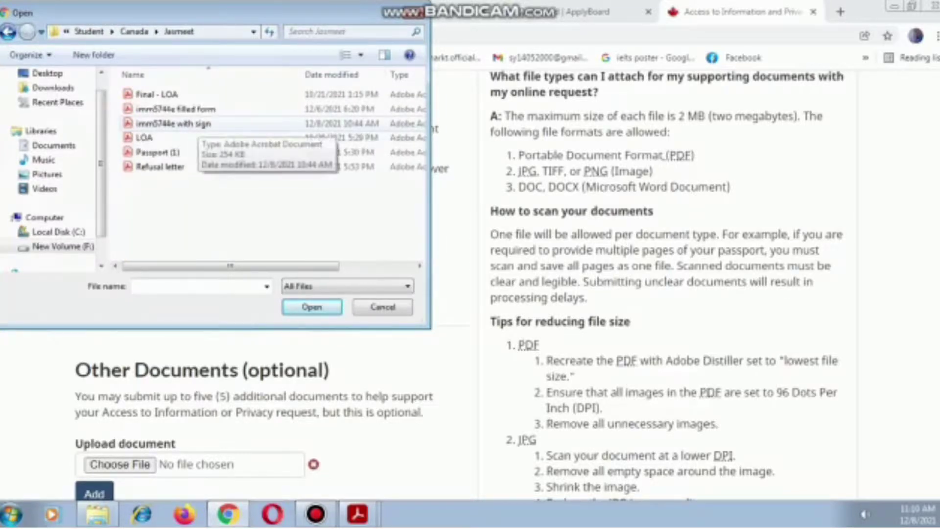
{"action": "left_click", "coordinate": [194, 124]}
{"action": "left_click", "coordinate": [312, 307]}
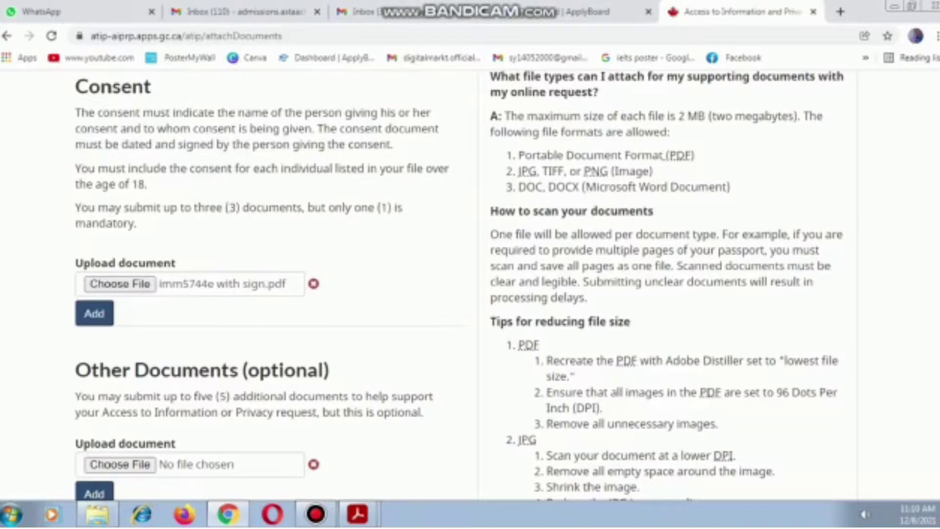
Step: Attach Passport (1).pdf under Other Documents and continue to Review and Validate
{"action": "scroll", "coordinate": [471, 284], "scroll_direction": "down", "scroll_amount": 3}
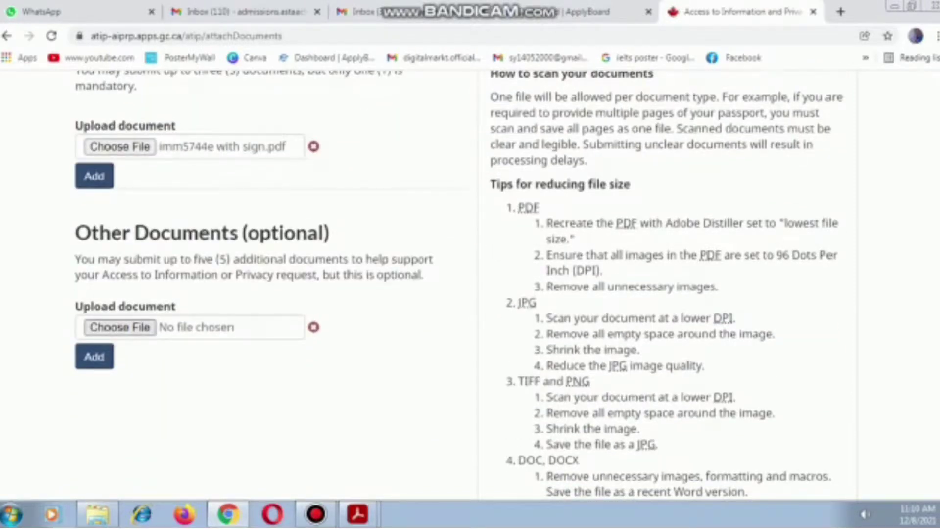
{"action": "left_click", "coordinate": [120, 326]}
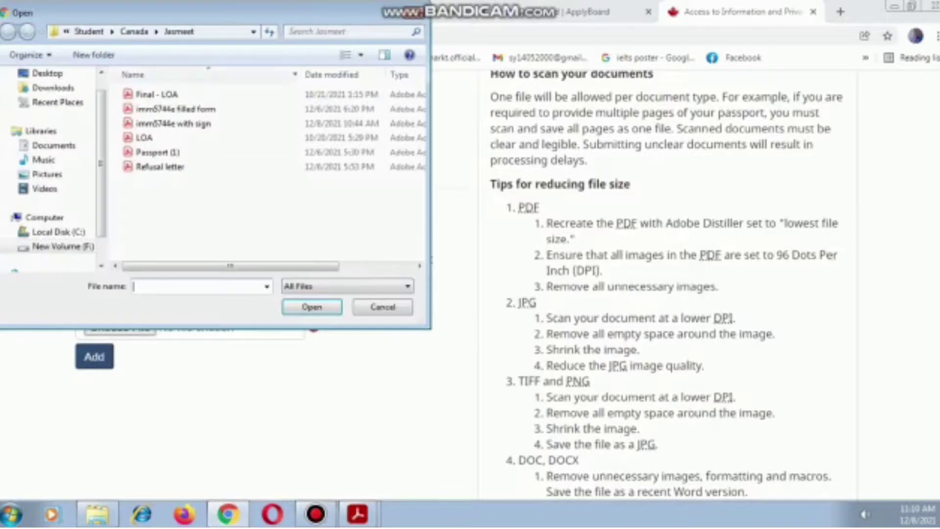
{"action": "left_click", "coordinate": [157, 152]}
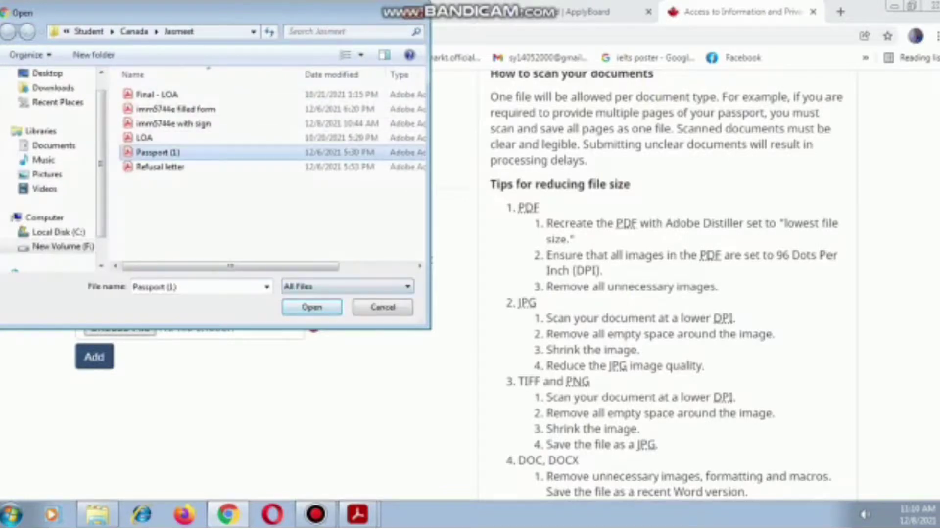
{"action": "left_click", "coordinate": [312, 307]}
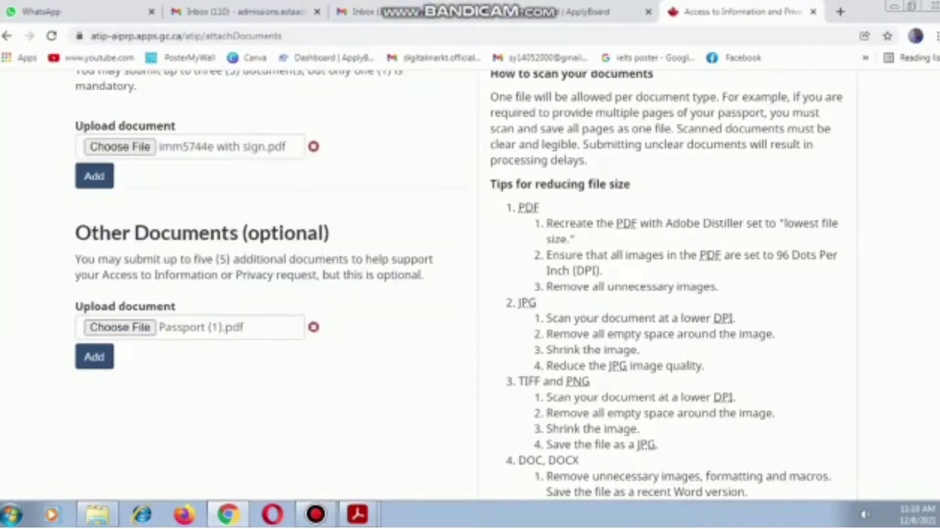
{"action": "scroll", "coordinate": [471, 284], "scroll_direction": "down", "scroll_amount": 7}
{"action": "left_click", "coordinate": [97, 157]}
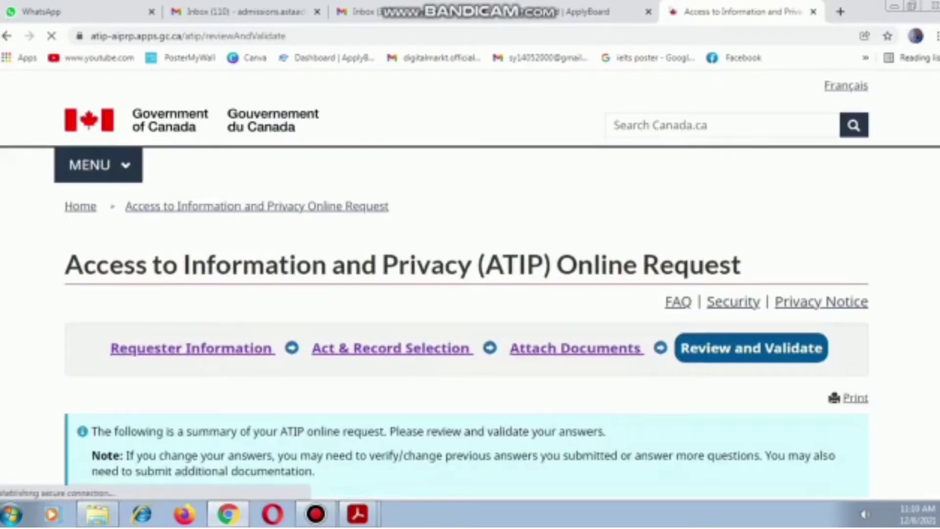
Step: Review the request summary, covering requester information, act and record selection, and attached documents
{"action": "scroll", "coordinate": [467, 274], "scroll_direction": "down", "scroll_amount": 7}
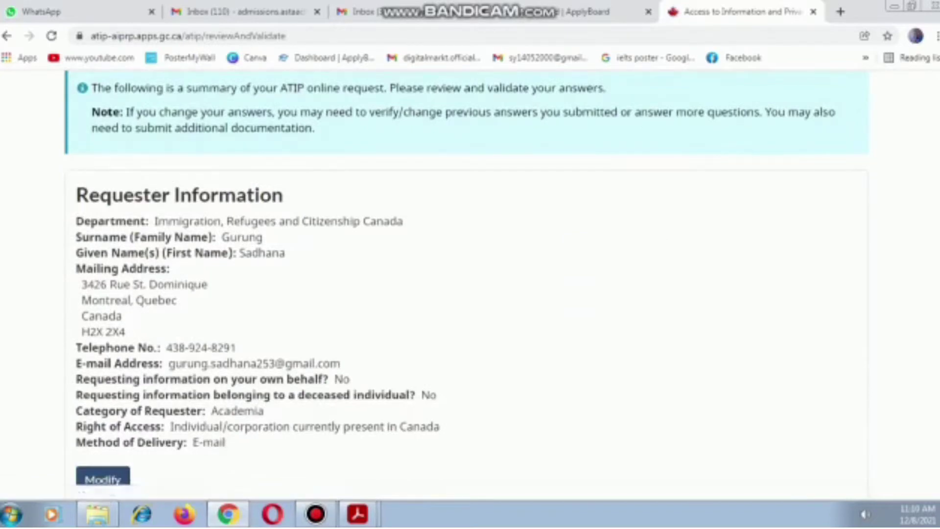
{"action": "scroll", "coordinate": [466, 285], "scroll_direction": "down", "scroll_amount": 6}
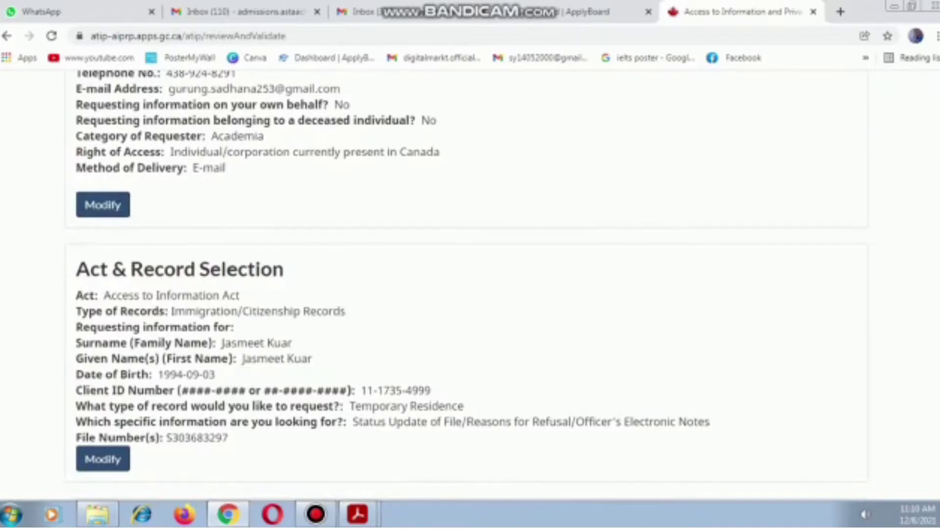
{"action": "scroll", "coordinate": [466, 285], "scroll_direction": "down", "scroll_amount": 8}
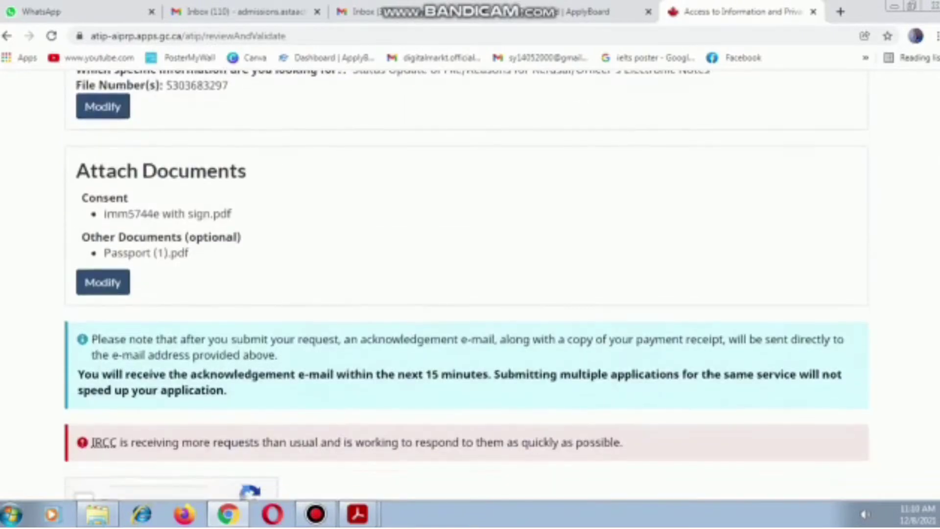
{"action": "scroll", "coordinate": [466, 285], "scroll_direction": "down", "scroll_amount": 3}
{"action": "scroll", "coordinate": [466, 285], "scroll_direction": "up", "scroll_amount": 10}
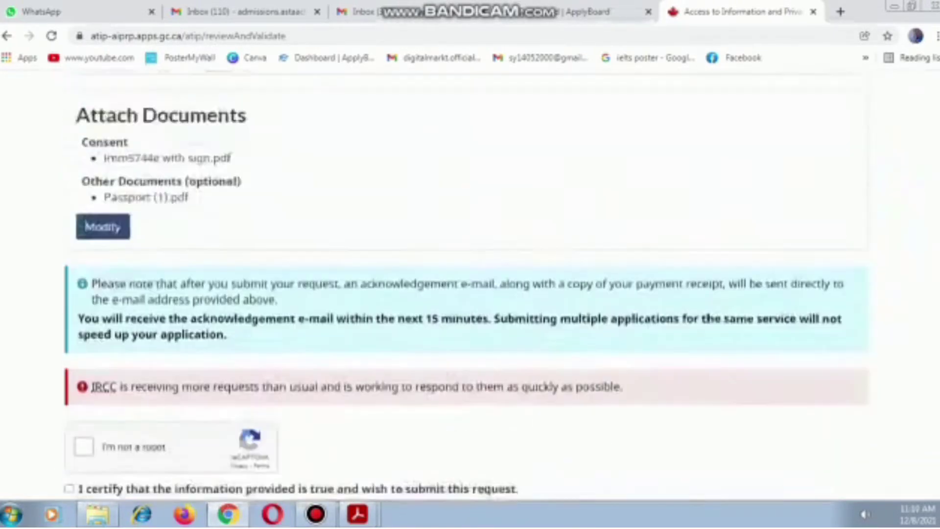
{"action": "scroll", "coordinate": [467, 285], "scroll_direction": "up", "scroll_amount": 2}
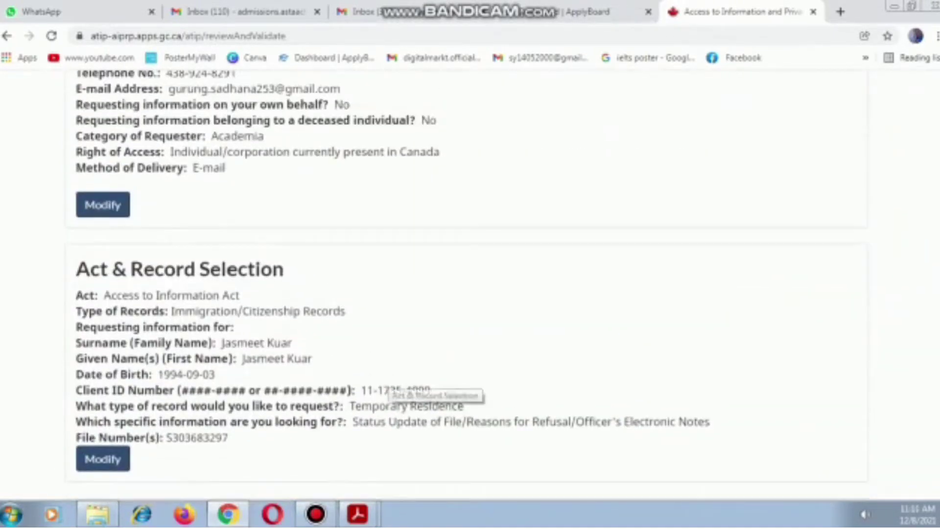
{"action": "scroll", "coordinate": [466, 285], "scroll_direction": "up", "scroll_amount": 7}
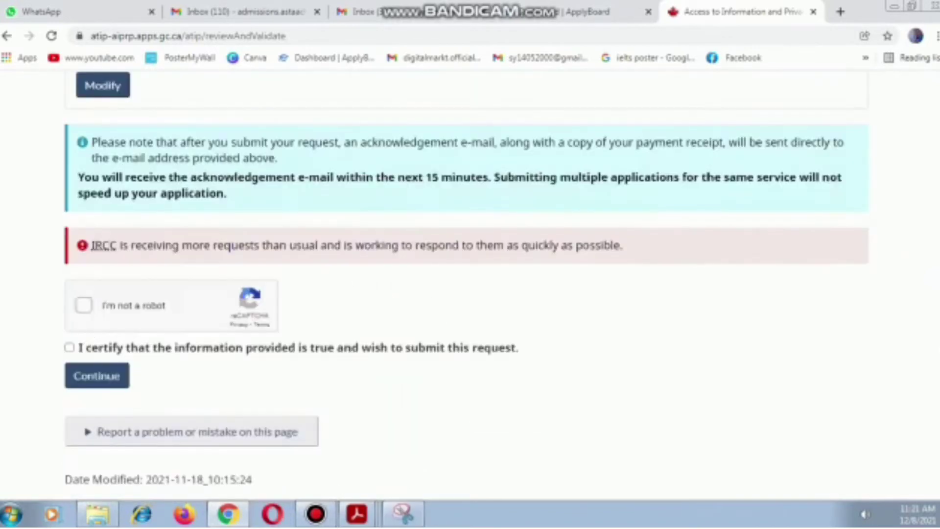
Step: Complete the reCAPTCHA check by selecting and verifying all images with a fire hydrant
{"action": "left_click", "coordinate": [84, 305]}
{"action": "left_click", "coordinate": [242, 404]}
{"action": "left_click", "coordinate": [151, 404]}
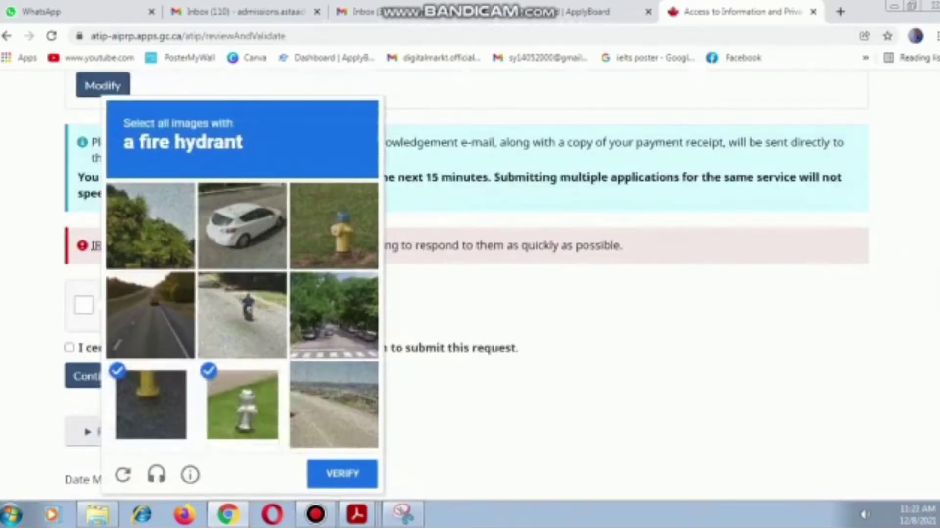
{"action": "left_click", "coordinate": [334, 226]}
{"action": "left_click", "coordinate": [343, 473]}
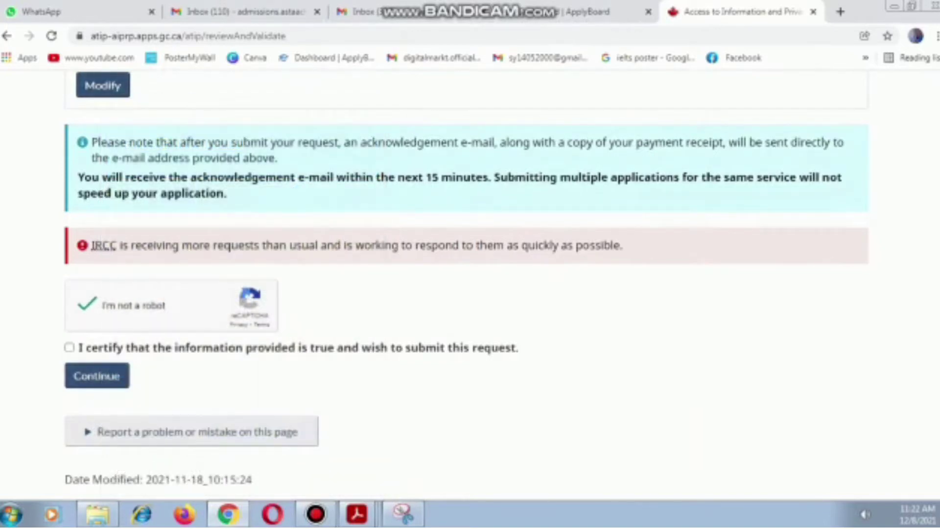
Step: Certify that the information provided is true and continue to payment
{"action": "left_click", "coordinate": [69, 348]}
{"action": "scroll", "coordinate": [470, 285], "scroll_direction": "down", "scroll_amount": 3}
{"action": "left_click", "coordinate": [97, 239]}
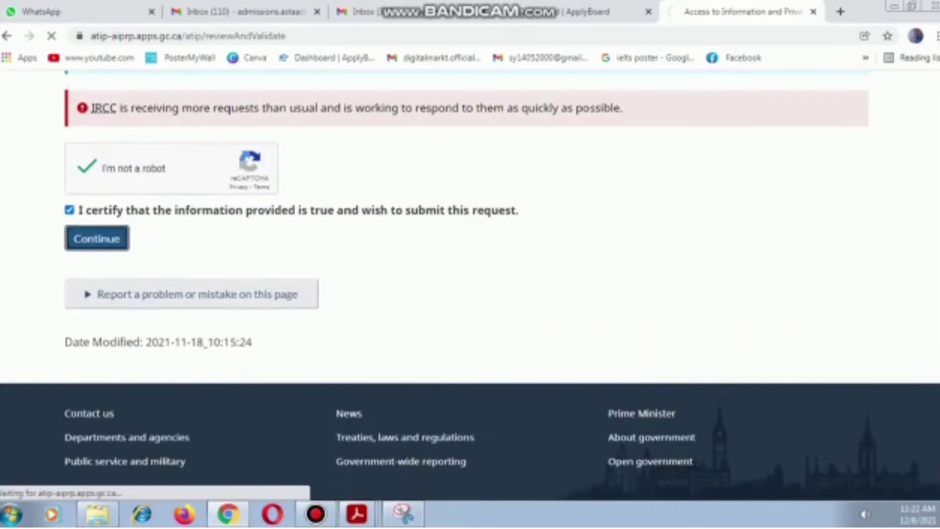
Step: Choose the Visa and credit card payment method and bring up its payment details form
{"action": "scroll", "coordinate": [470, 264], "scroll_direction": "down", "scroll_amount": 4}
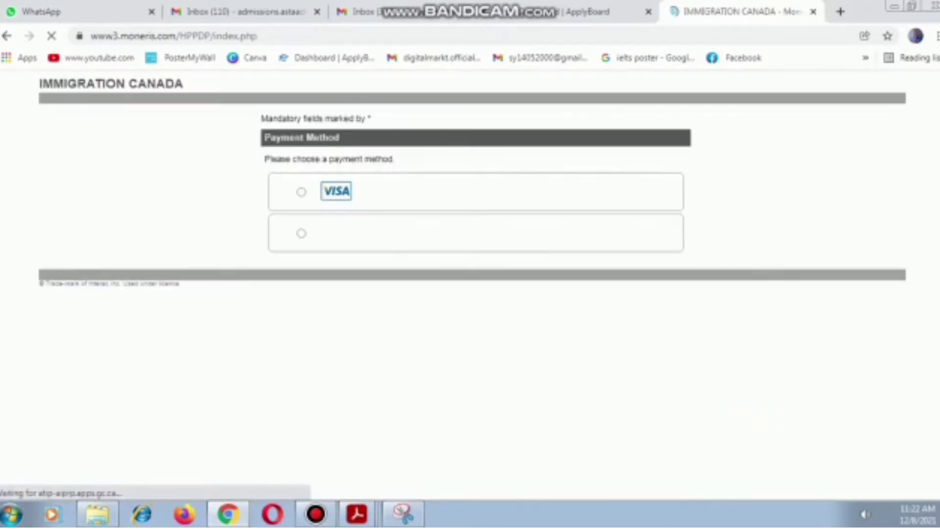
{"action": "left_click", "coordinate": [301, 192]}
{"action": "scroll", "coordinate": [301, 192], "scroll_direction": "down", "scroll_amount": 1}
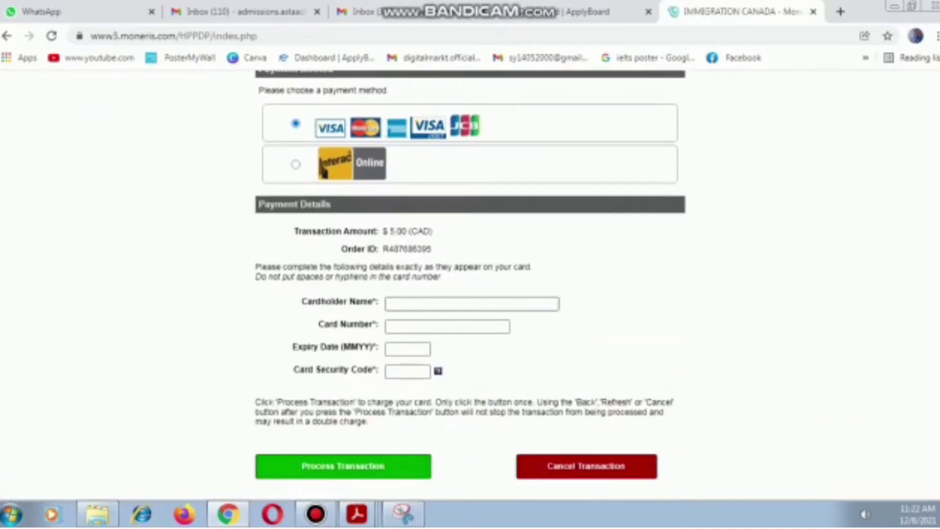
{"action": "scroll", "coordinate": [470, 282], "scroll_direction": "down", "scroll_amount": 1}
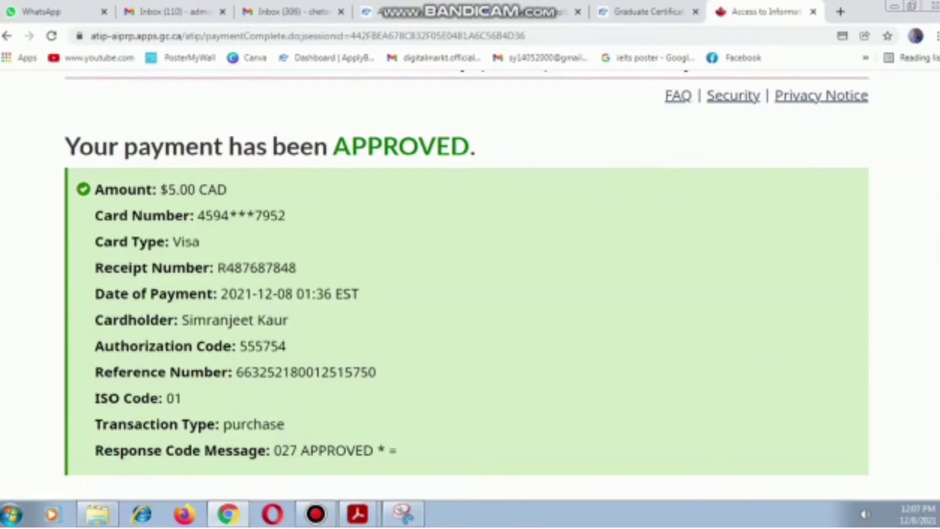
Step: Check the payment receipt details and the client satisfaction survey invitation below them
{"action": "scroll", "coordinate": [466, 277], "scroll_direction": "down", "scroll_amount": 2}
{"action": "scroll", "coordinate": [466, 277], "scroll_direction": "up", "scroll_amount": 2}
{"action": "scroll", "coordinate": [466, 276], "scroll_direction": "down", "scroll_amount": 5}
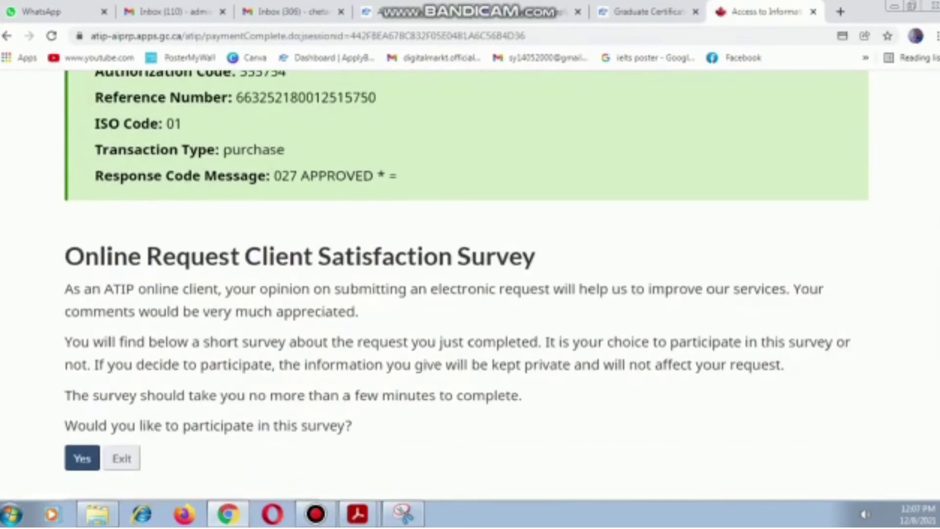
{"action": "scroll", "coordinate": [466, 276], "scroll_direction": "up", "scroll_amount": 5}
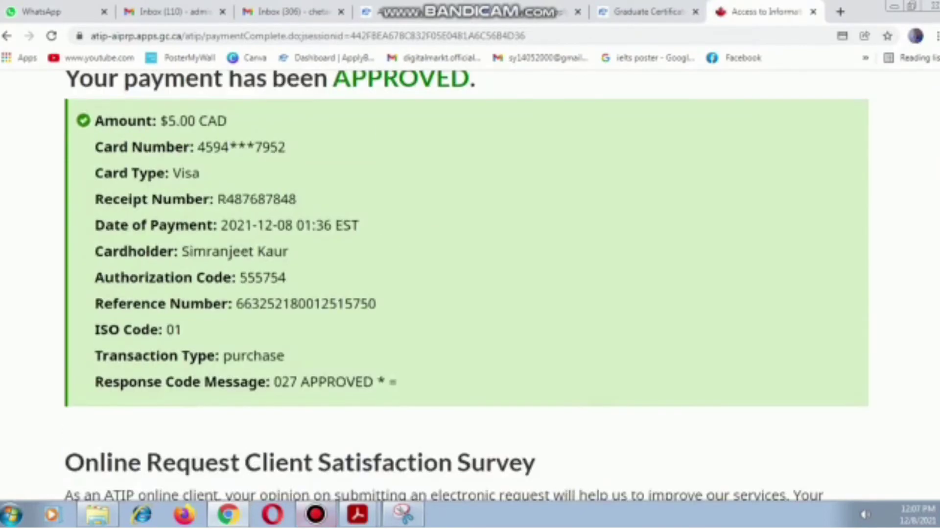